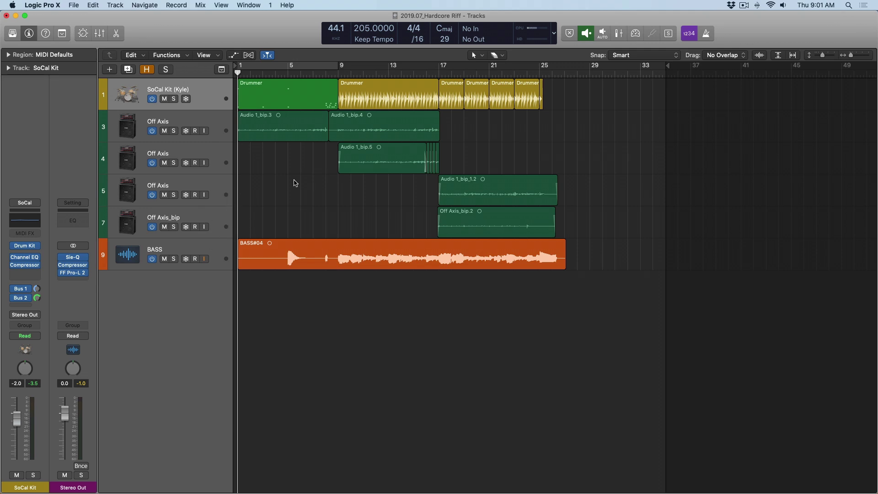
# Step: Play the Hardcore Riff arrangement from bar 1 through to about bar 26
pyautogui.press('space')
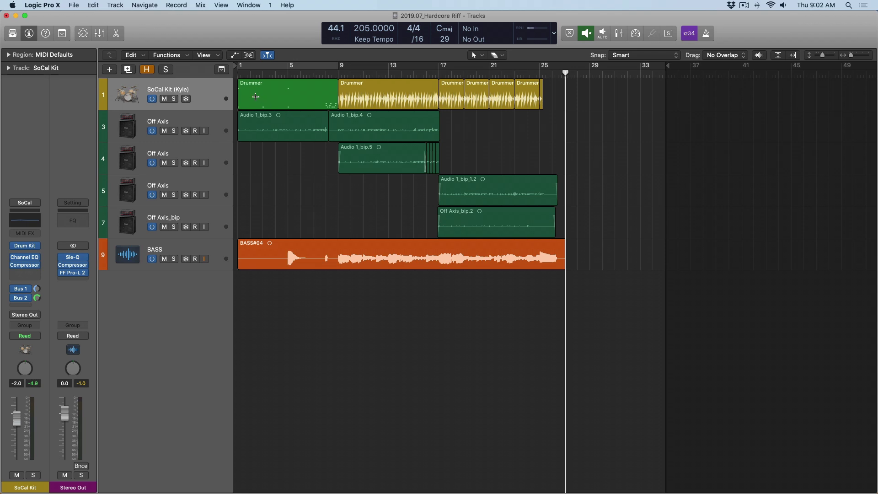
# Step: Select all 20 regions across the six tracks and bring up the all-tracks export settings
pyautogui.click(204, 107)
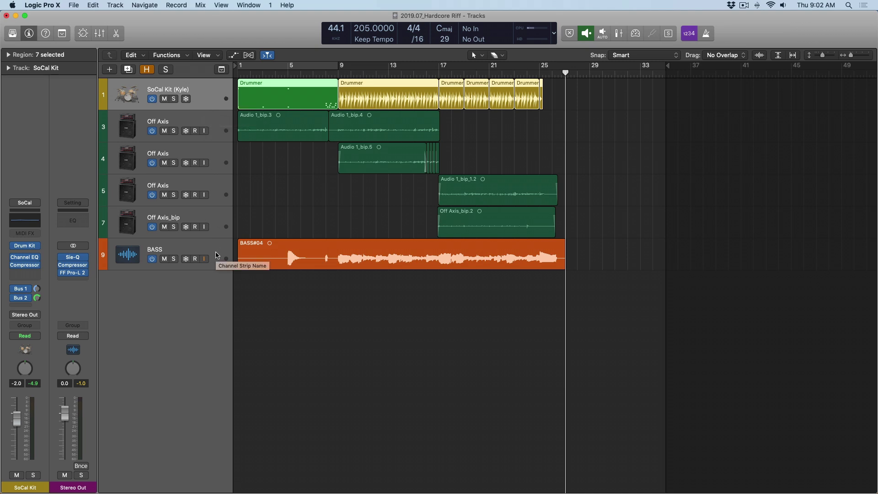
pyautogui.press('super+a')
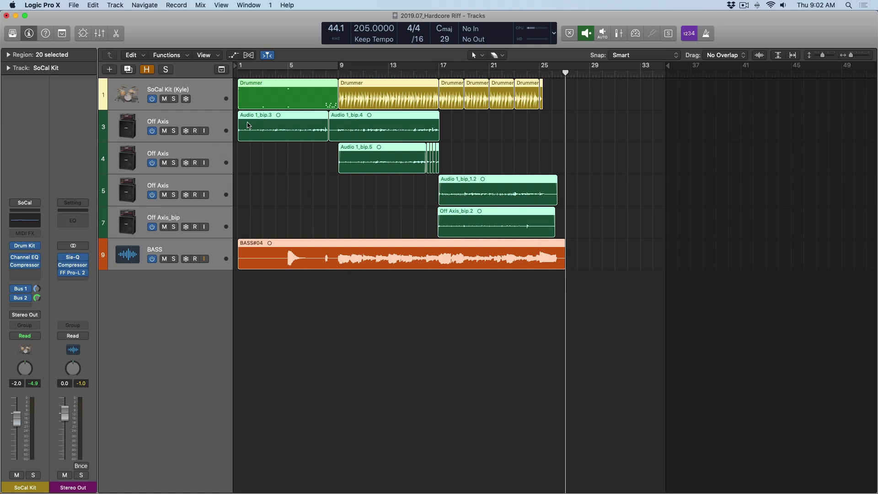
pyautogui.press('x')
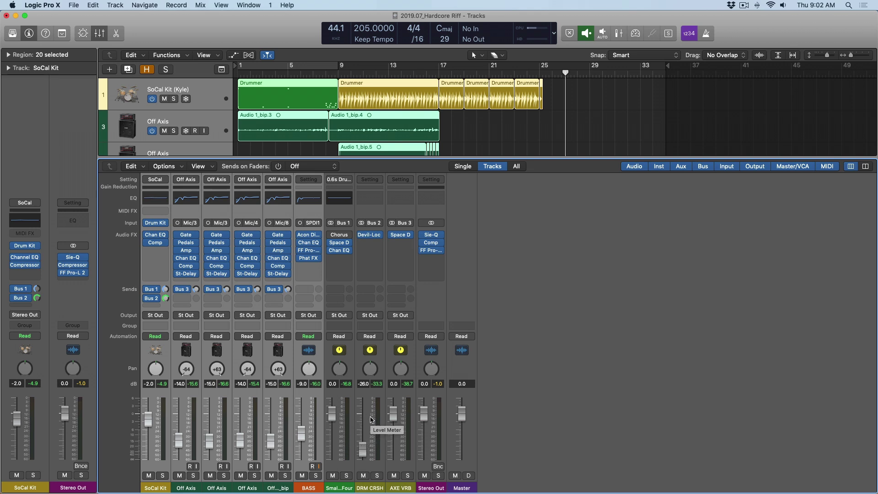
pyautogui.press('x')
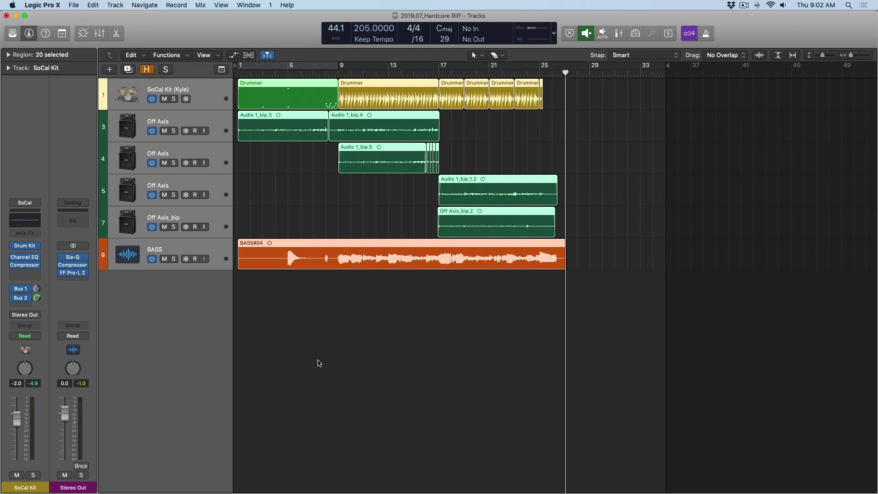
pyautogui.press('super+shift+e')
# Step: Cancel the all-tracks export dialog and close the File > Export menu without exporting
pyautogui.press('Escape')
pyautogui.click(74, 6)
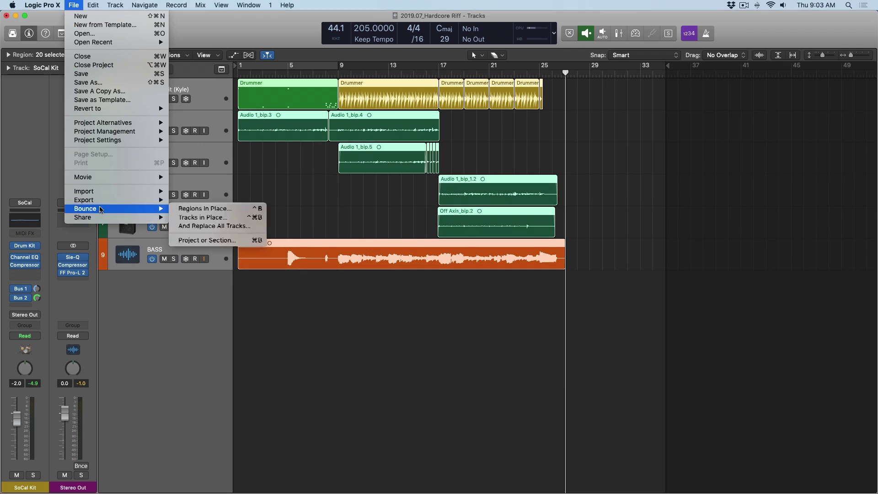
pyautogui.moveTo(103, 201)
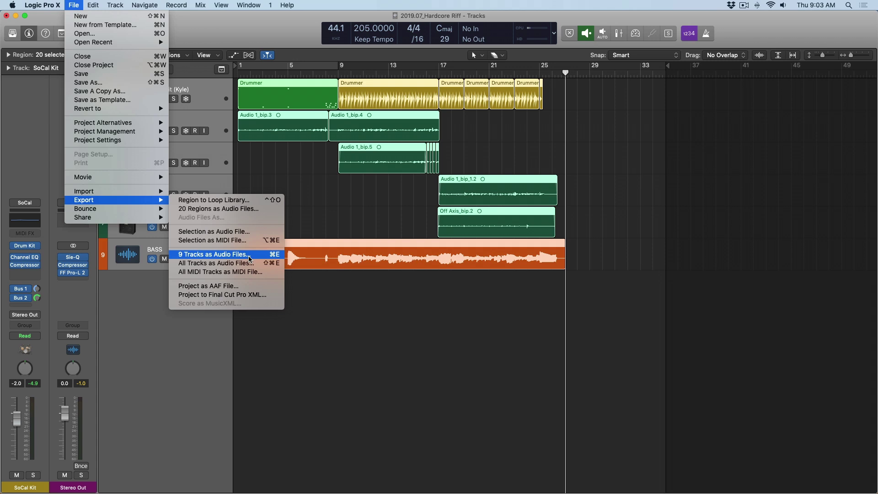
pyautogui.click(245, 35)
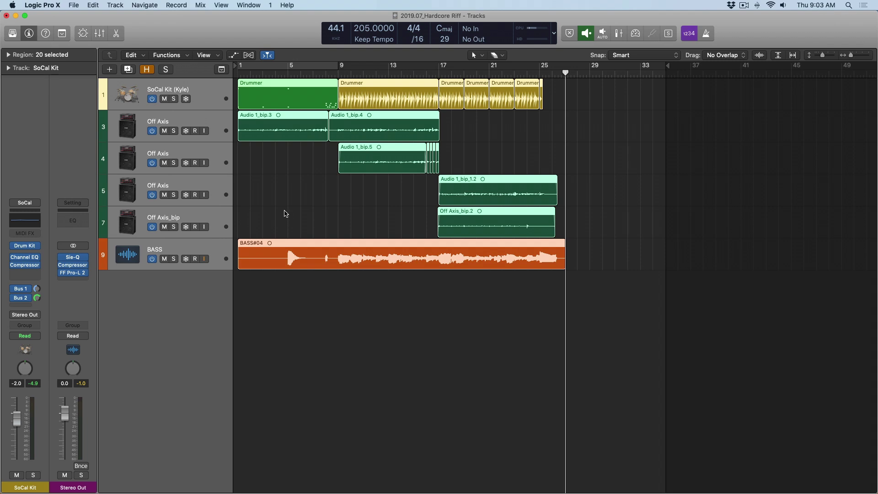
# Step: Move the hidden Audio 1, Off Axis comp and Audio 2 tracks to the top, then re-hide them
pyautogui.press('h')
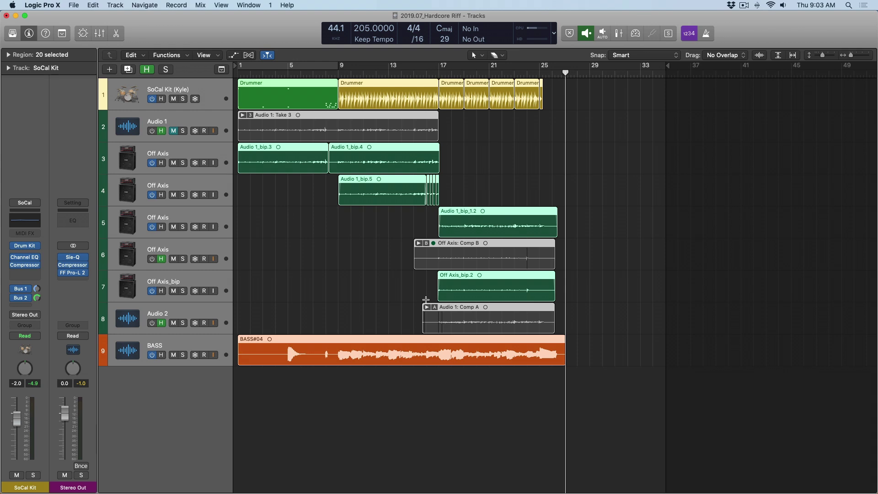
pyautogui.click(212, 117)
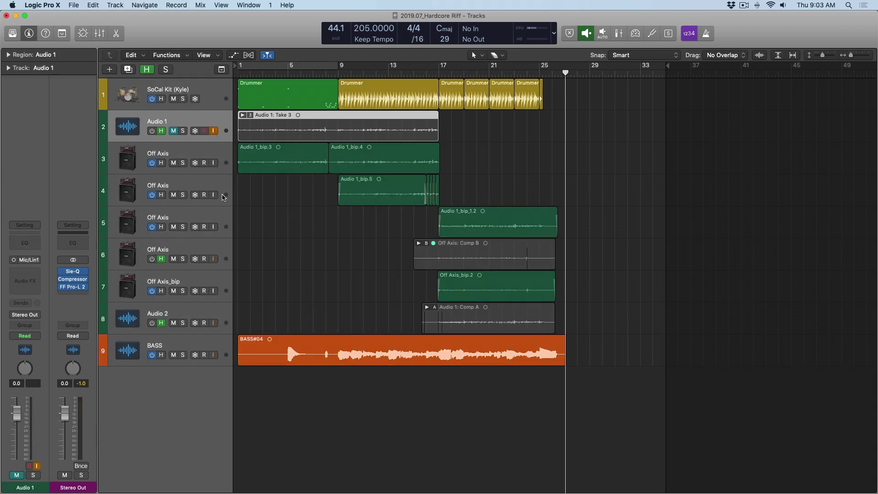
pyautogui.keyDown('shift'); pyautogui.click(225, 249); pyautogui.keyUp('shift')
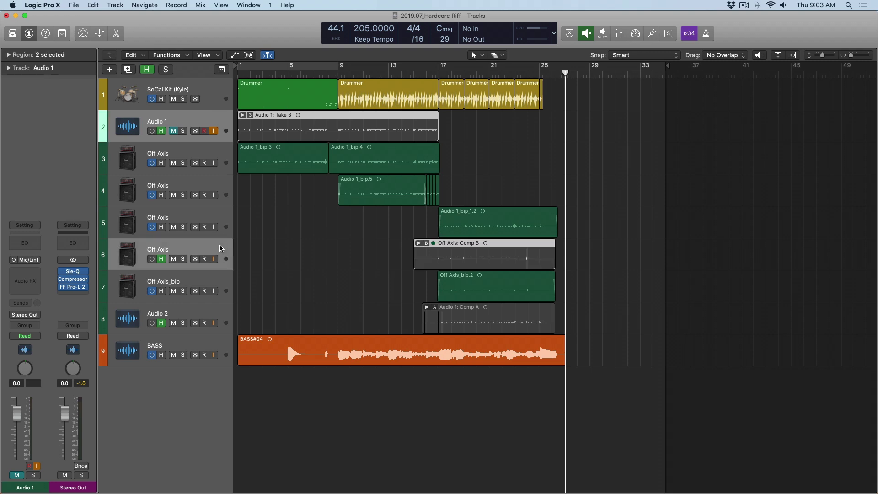
pyautogui.keyDown('shift'); pyautogui.click(224, 311); pyautogui.keyUp('shift')
pyautogui.moveTo(213, 121); pyautogui.dragTo(216, 82)
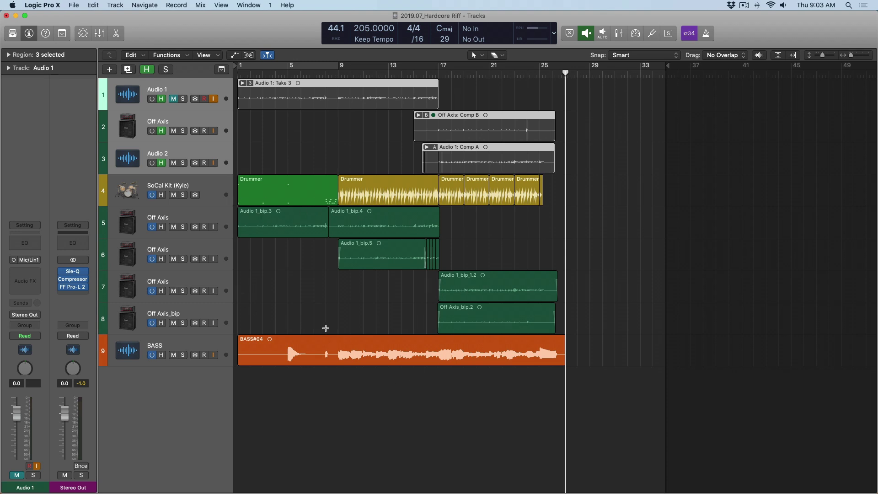
pyautogui.press('h')
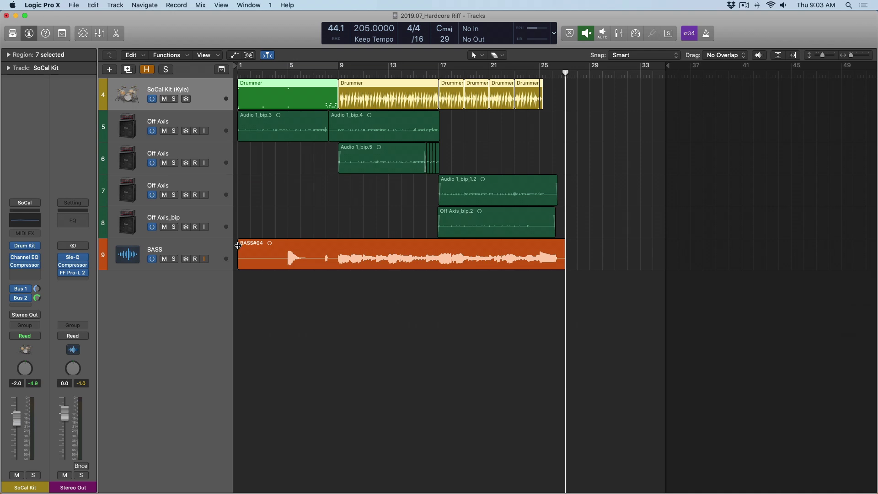
# Step: Open the export settings for the 6 selected tracks as audio files and view the Range choices
pyautogui.keyDown('shift'); pyautogui.click(225, 252); pyautogui.keyUp('shift')
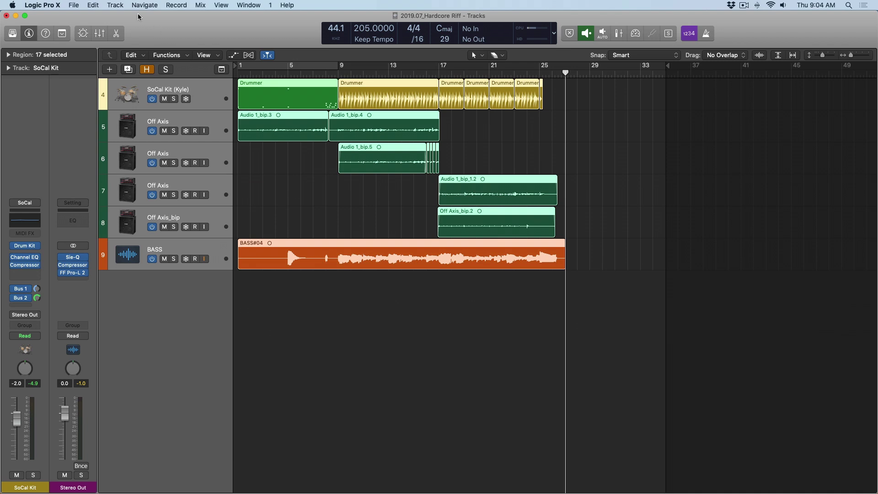
pyautogui.click(77, 6)
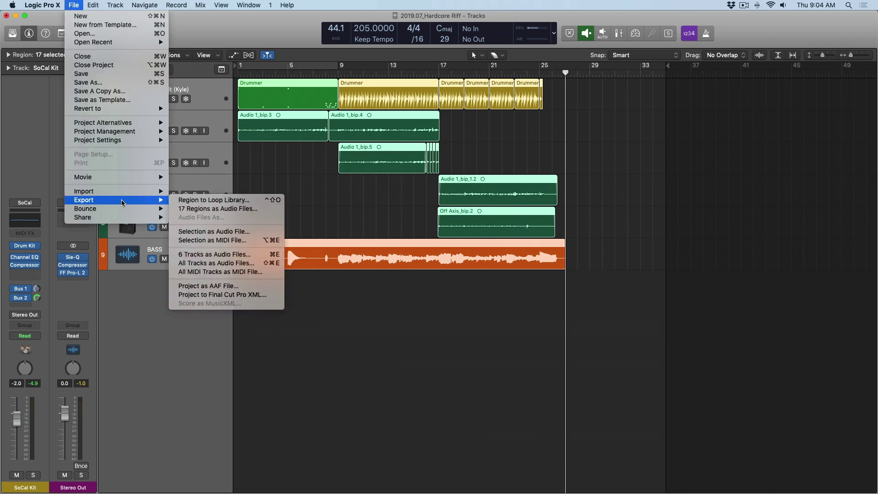
pyautogui.click(253, 255)
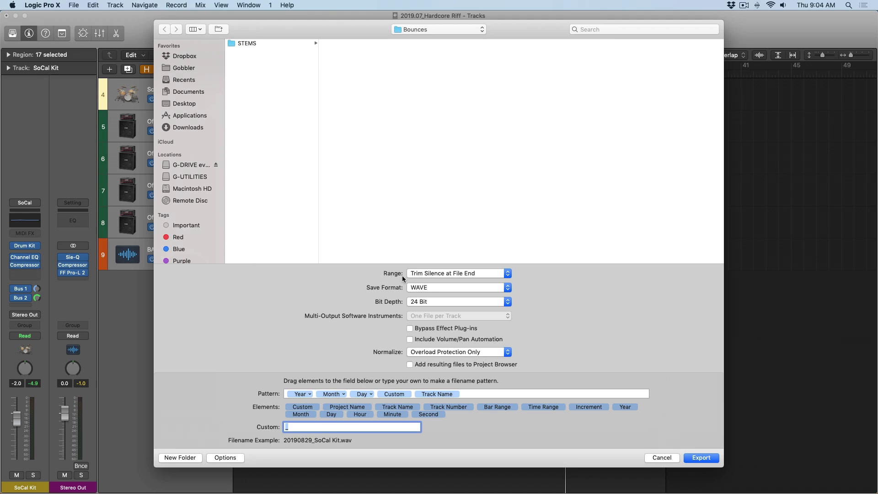
pyautogui.click(441, 275)
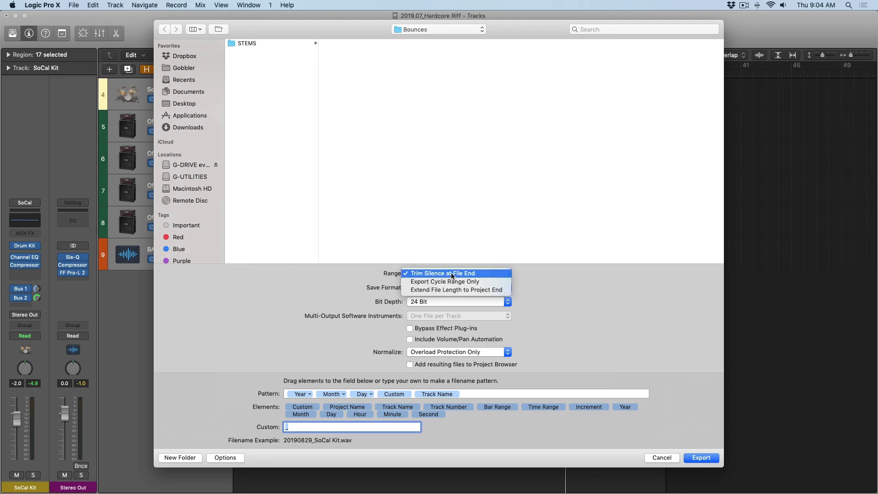
# Step: Cancel the track export, deselect everything and return the playhead to the project start
pyautogui.click(534, 273)
pyautogui.press('Escape')
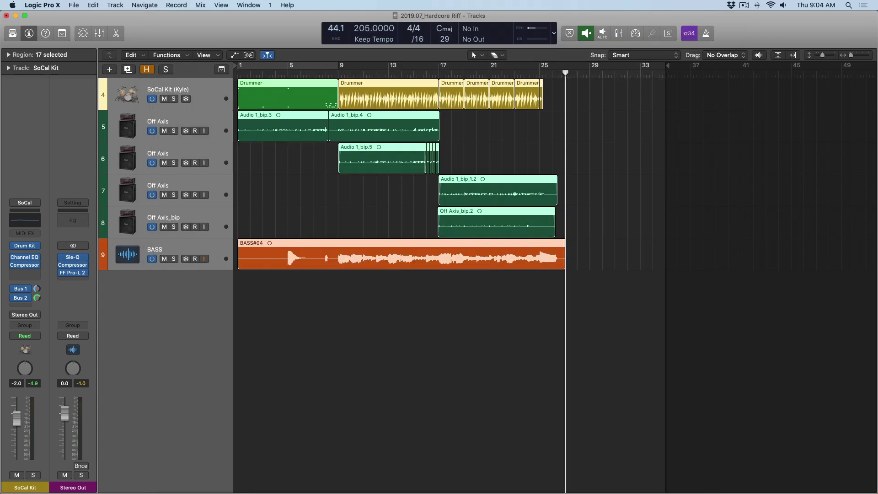
pyautogui.click(411, 290)
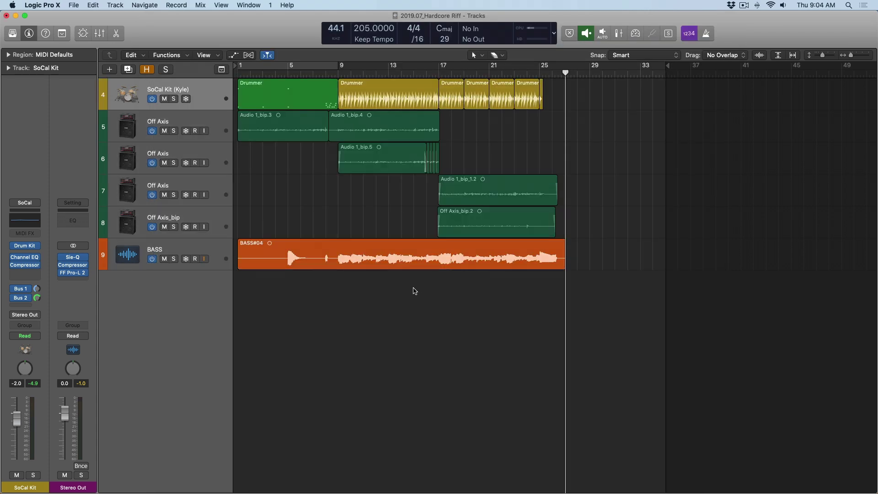
pyautogui.press('Return')
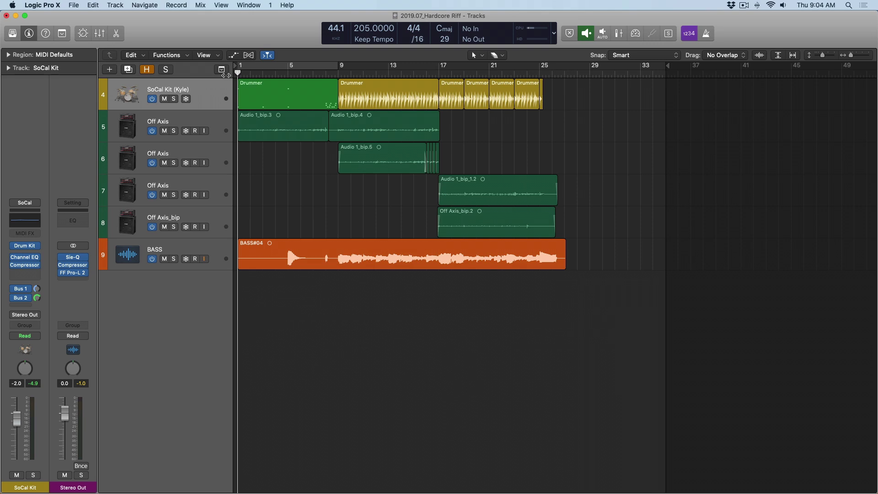
# Step: Extend the project end marker to about bar 47 and zoom out to the full length
pyautogui.moveTo(224, 75); pyautogui.dragTo(590, 80)
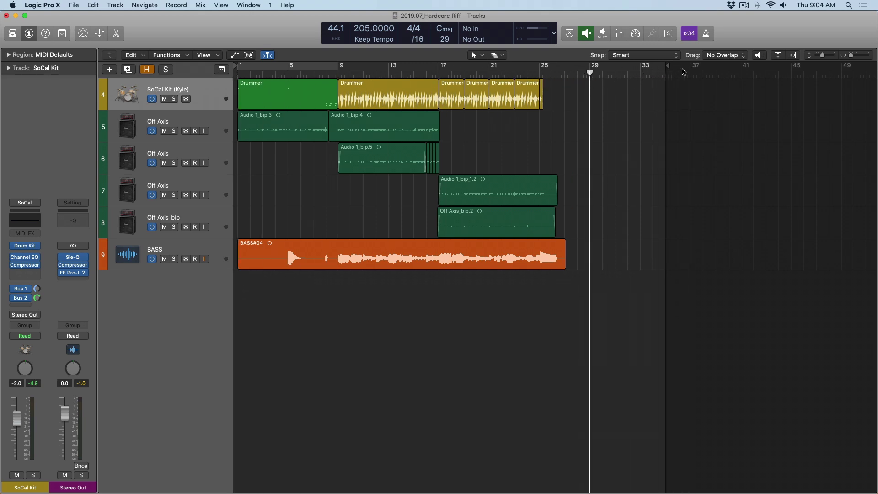
pyautogui.moveTo(667, 66)
pyautogui.mouseDown()
pyautogui.moveTo(665, 82)
pyautogui.moveTo(637, 83)
pyautogui.moveTo(600, 113)
pyautogui.mouseUp()
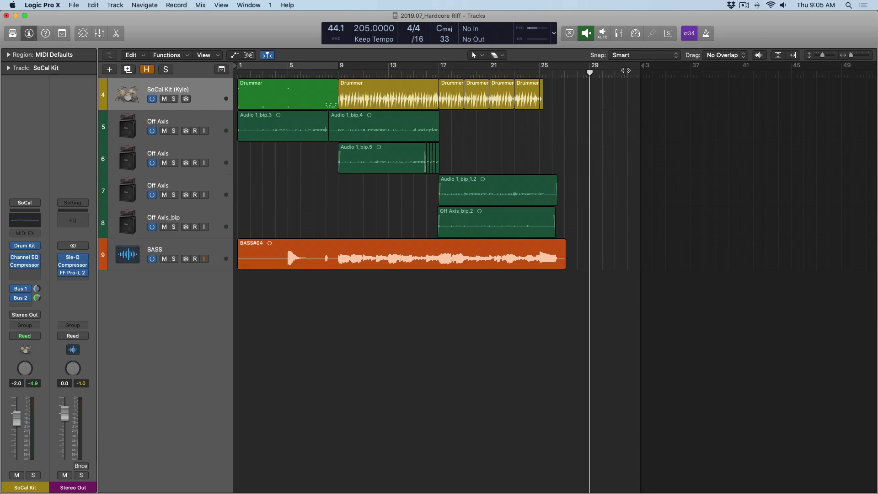
pyautogui.moveTo(643, 73)
pyautogui.mouseDown()
pyautogui.moveTo(871, 77)
pyautogui.moveTo(862, 89)
pyautogui.moveTo(857, 75)
pyautogui.moveTo(859, 91)
pyautogui.moveTo(790, 122)
pyautogui.mouseUp()
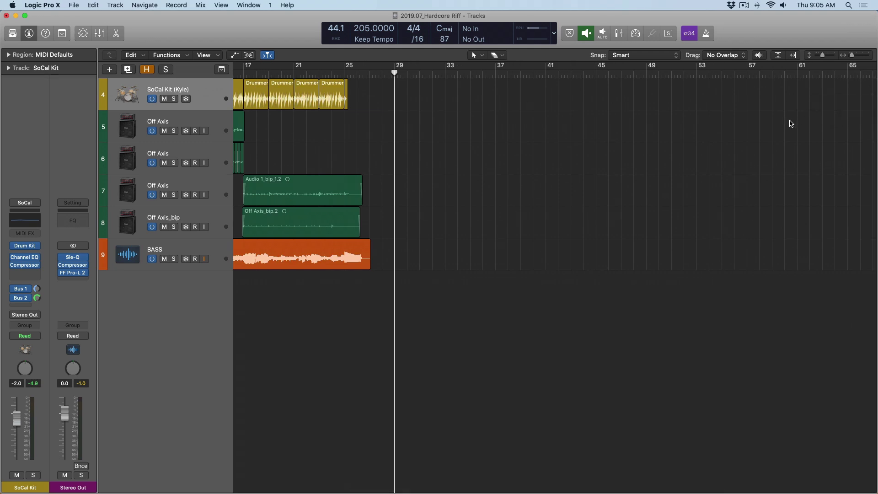
pyautogui.press('z')
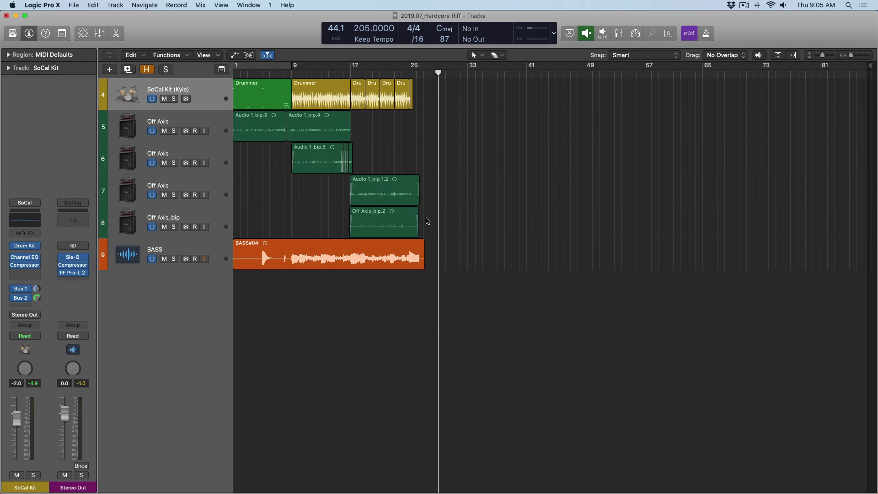
# Step: In the all-tracks export settings, try the cycle-range Range option, then cancel
pyautogui.press('super+shift+e')
pyautogui.click(461, 274)
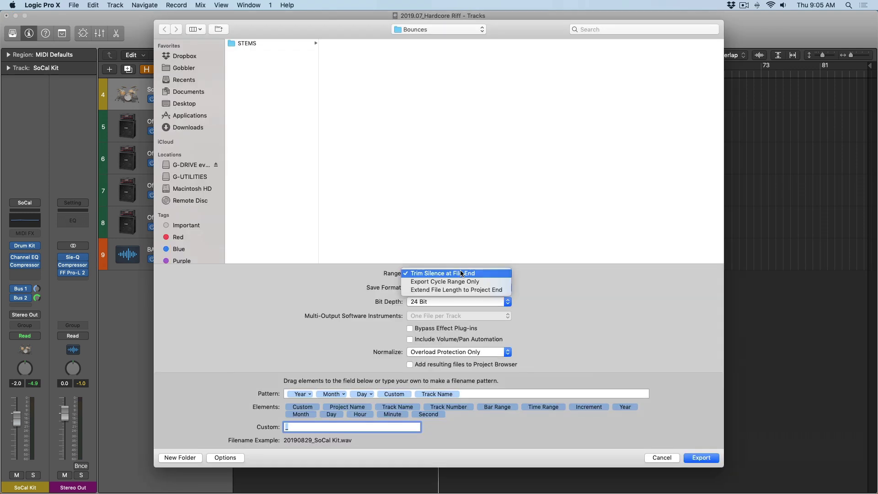
pyautogui.click(460, 282)
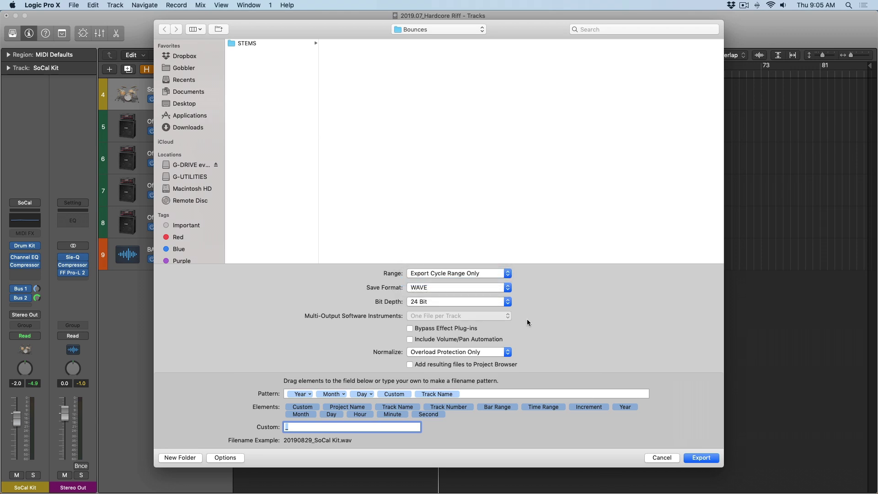
pyautogui.press('Escape')
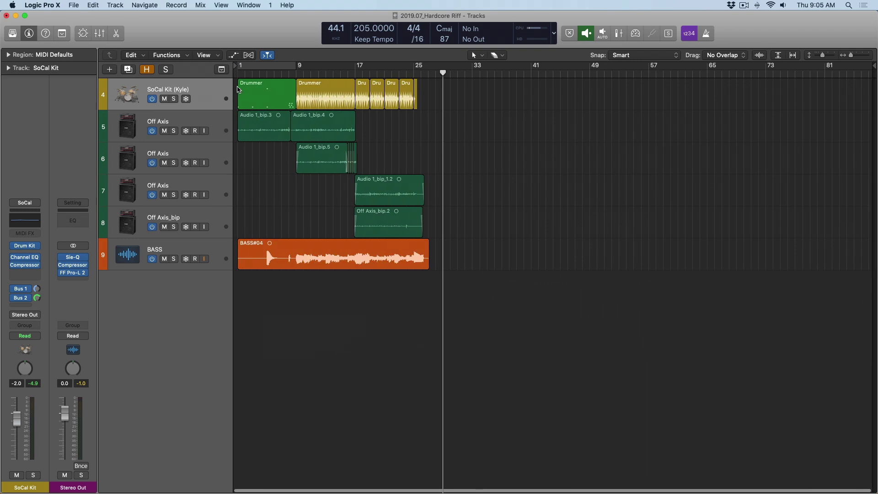
# Step: Set the cycle range to the Drummer region at bar 9, then select all regions
pyautogui.moveTo(283, 91); pyautogui.dragTo(458, 325)
pyautogui.click(345, 89)
pyautogui.press('u')
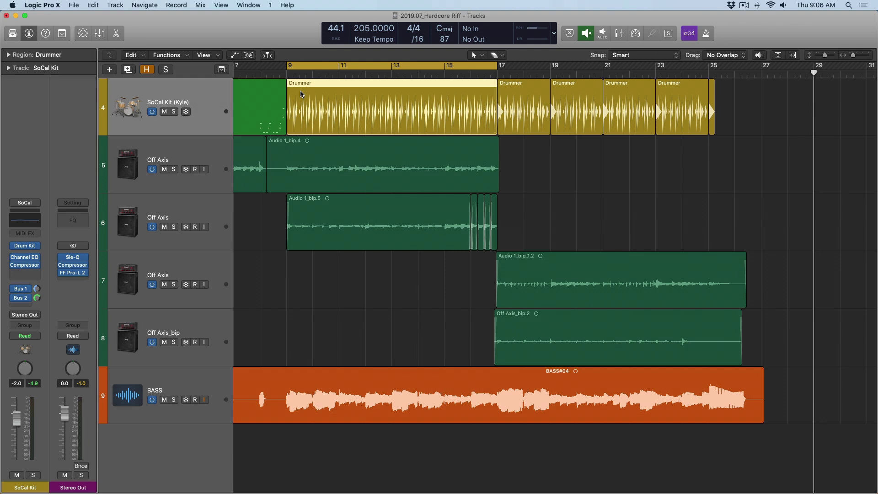
pyautogui.press('super+a')
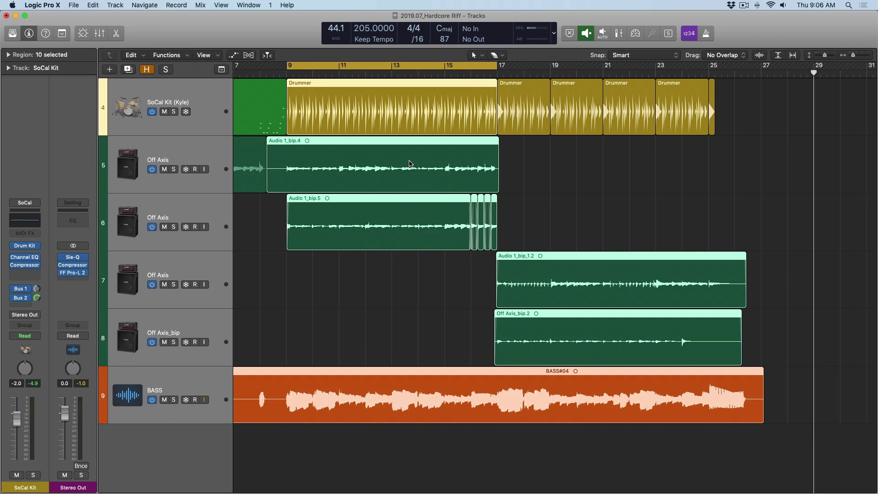
# Step: Open the all-tracks export settings and review the Range pop-up choices
pyautogui.press('super+shift+e')
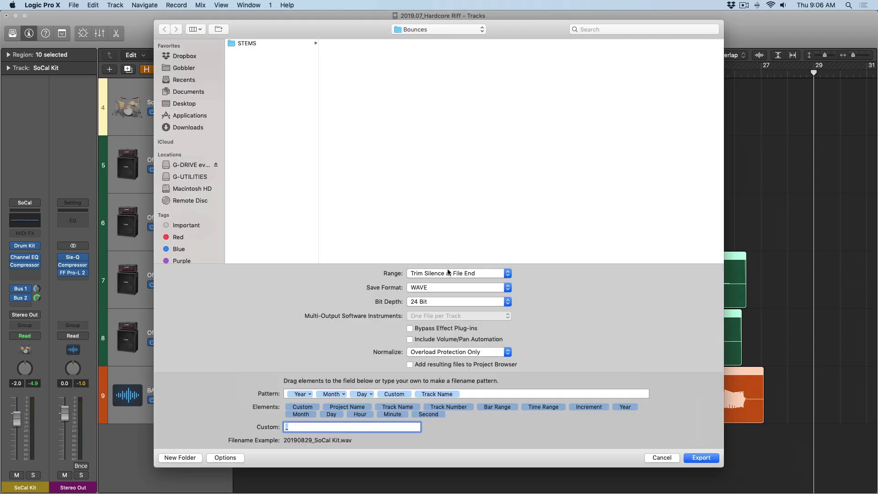
pyautogui.click(448, 272)
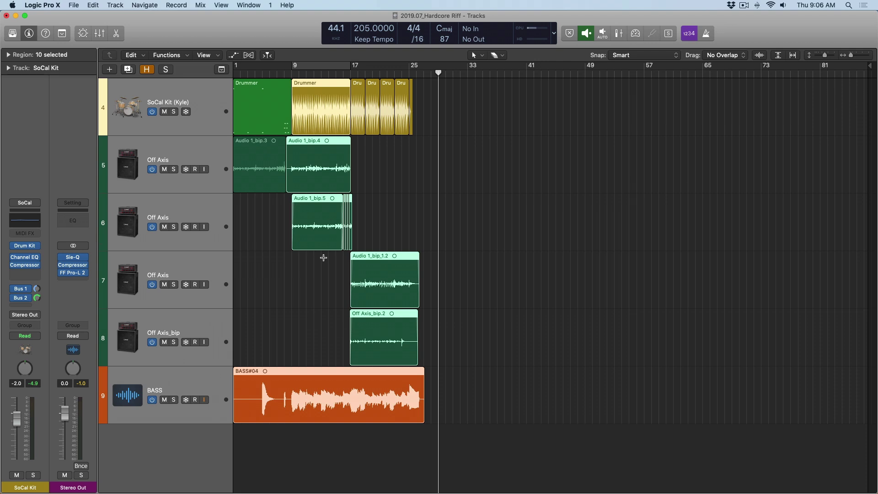
# Step: Move the project end to just after the last region and recheck the export Range choices
pyautogui.click(218, 218)
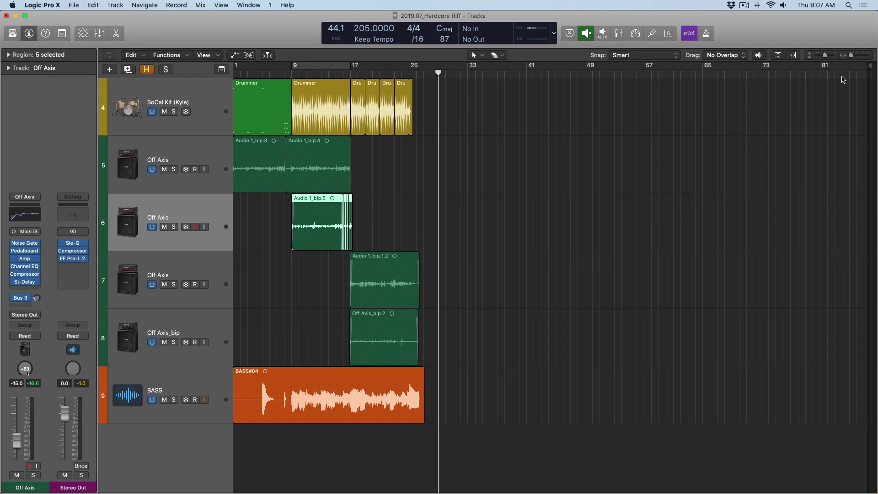
pyautogui.moveTo(868, 66); pyautogui.dragTo(431, 127)
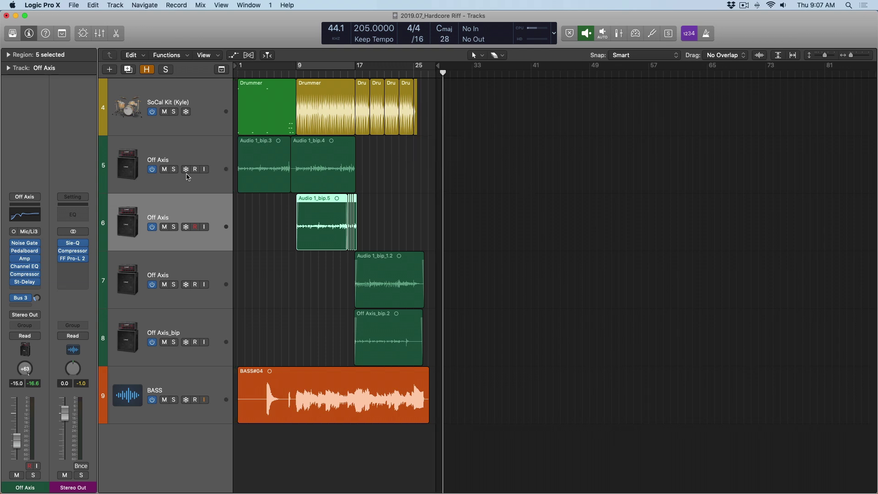
pyautogui.press('super+shift+e')
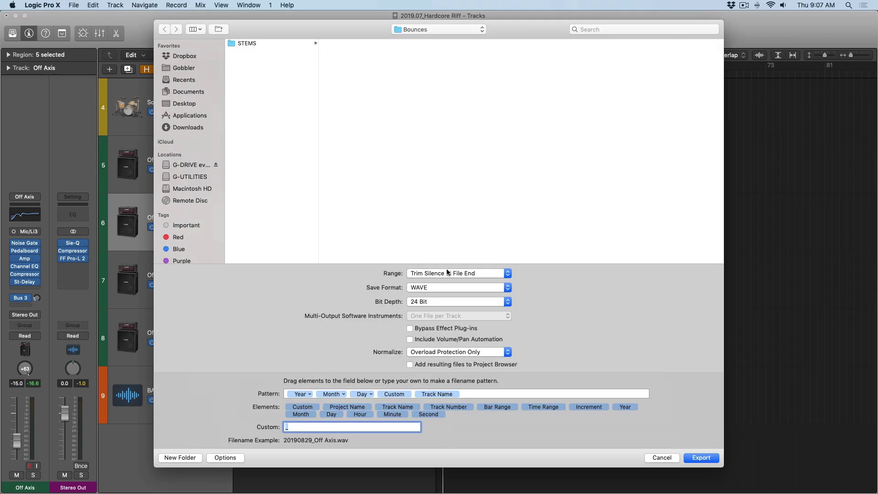
pyautogui.click(447, 272)
pyautogui.click(353, 273)
pyautogui.press('Escape')
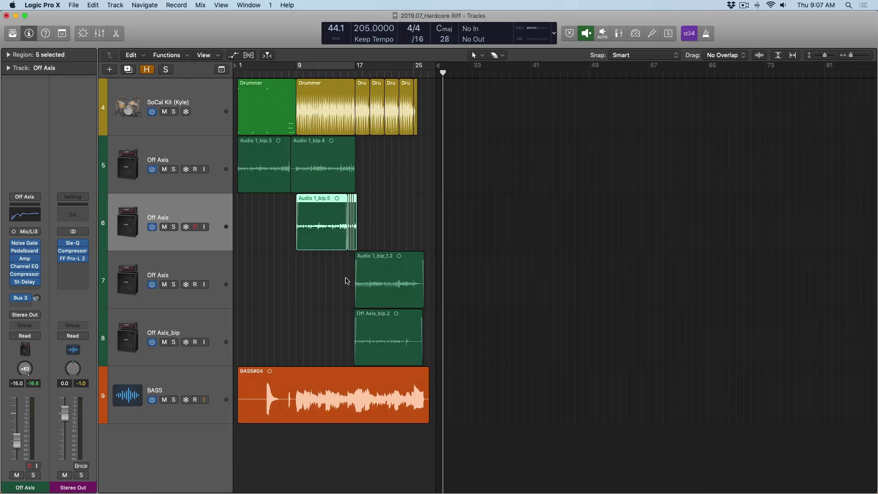
# Step: Deselect all regions, return the playhead to the start, and reopen then cancel the export settings
pyautogui.click(311, 272)
pyautogui.press('Return')
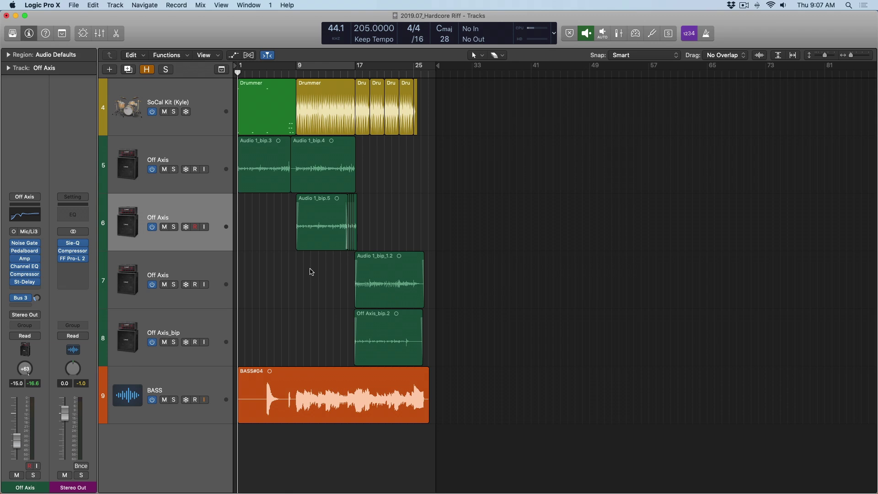
pyautogui.press('shift+super+e')
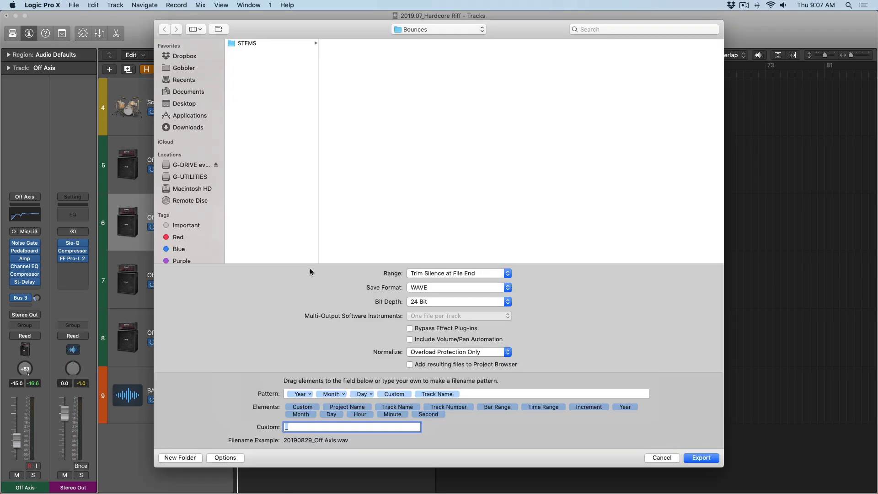
pyautogui.click(662, 457)
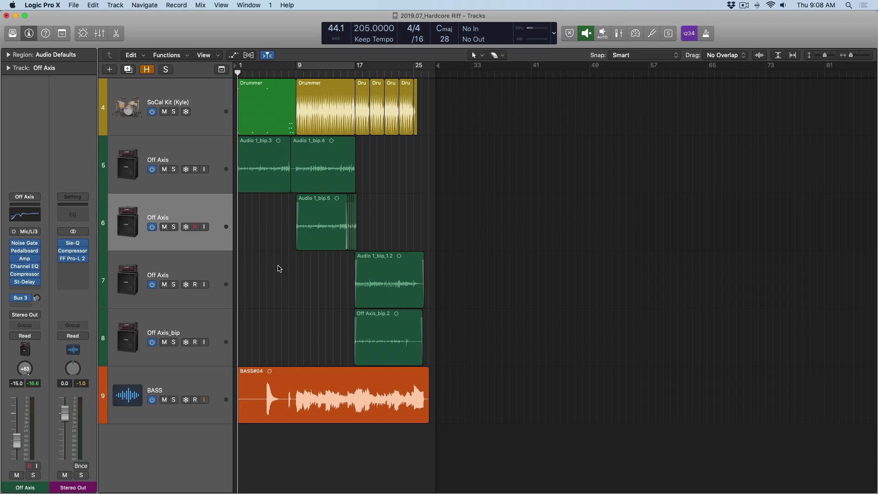
# Step: Open the all-tracks export settings and keep WAVE format at 24 Bit depth
pyautogui.press('super+shift+e')
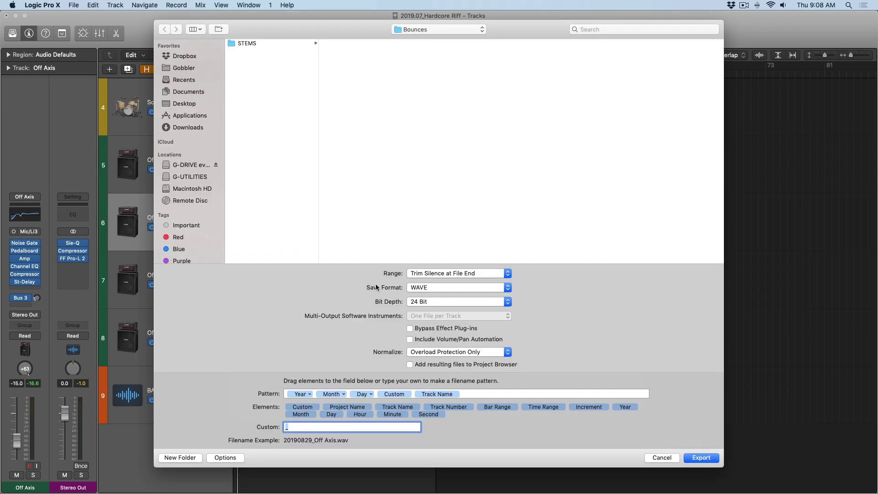
pyautogui.click(429, 289)
pyautogui.click(468, 301)
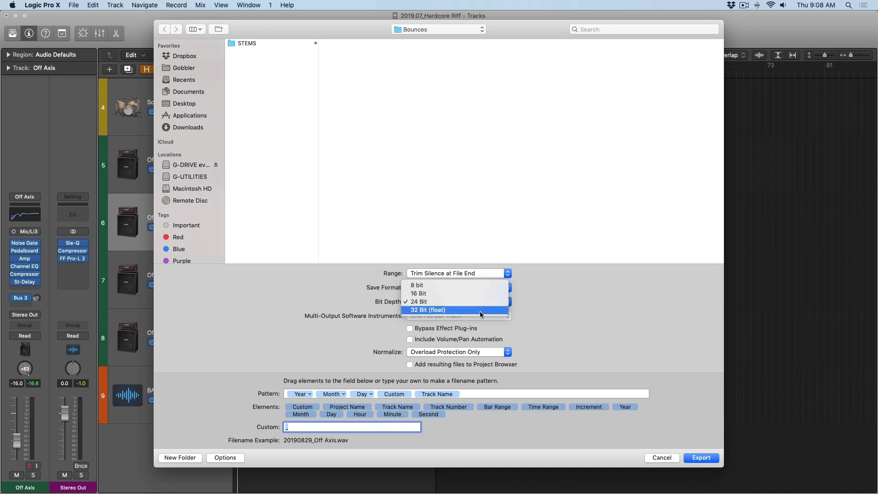
pyautogui.click(556, 309)
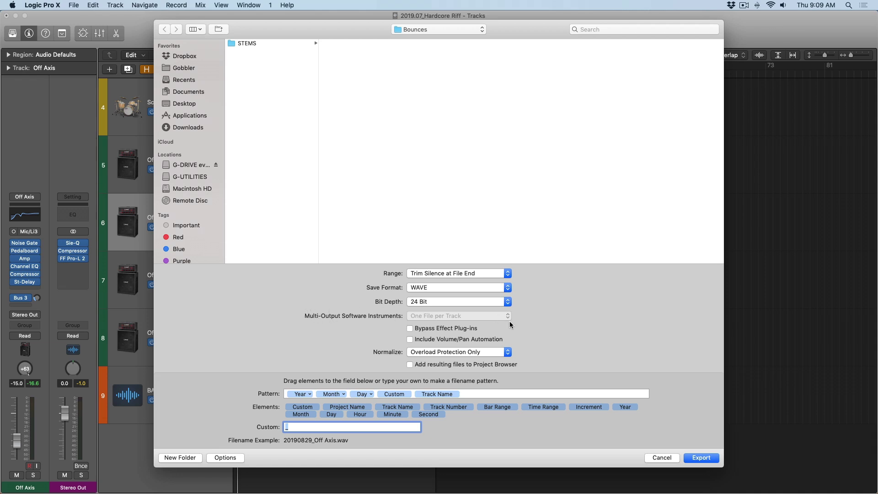
# Step: Dismiss the export settings, briefly show and hide the mixer, then select the SoCal Kit drum track
pyautogui.press('Escape')
pyautogui.press('x')
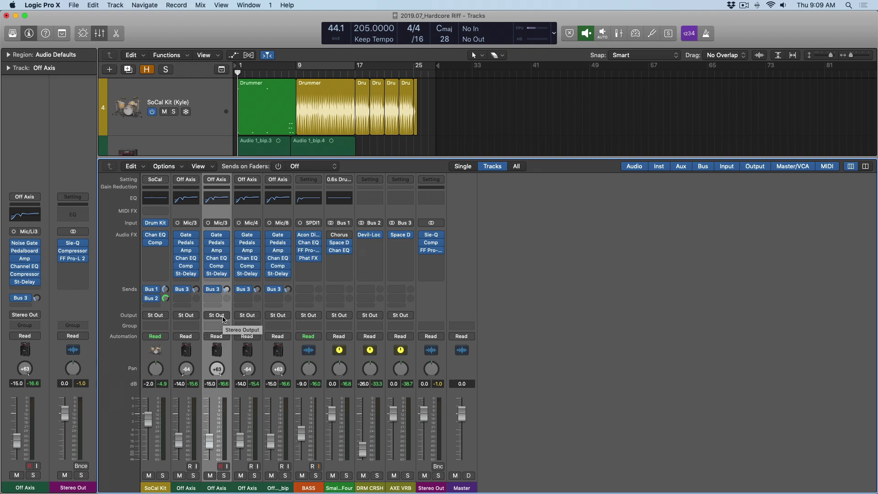
pyautogui.press('x')
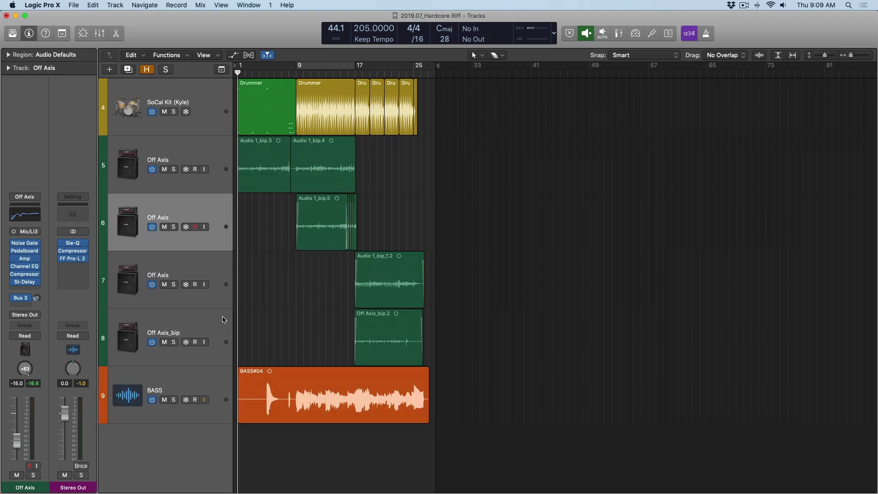
pyautogui.click(206, 112)
# Step: Select all regions and set the all-tracks export to Bypass Effect Plug-ins
pyautogui.press('super+a')
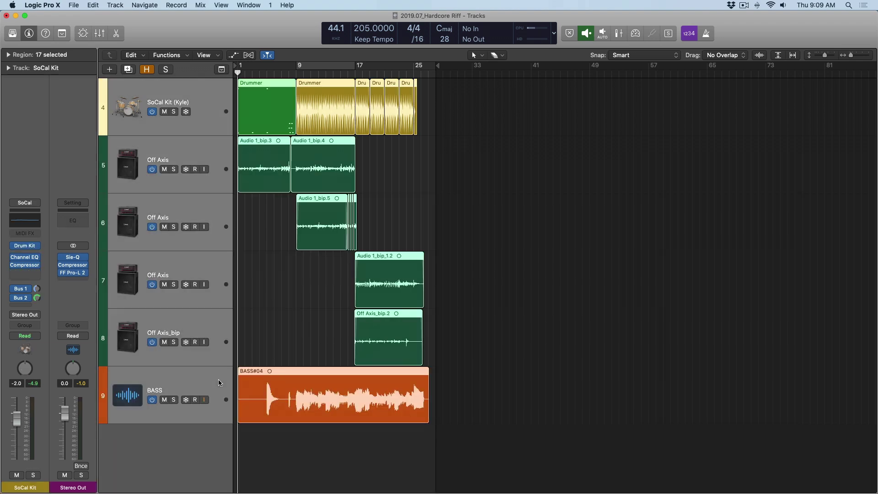
pyautogui.press('super+shift+e')
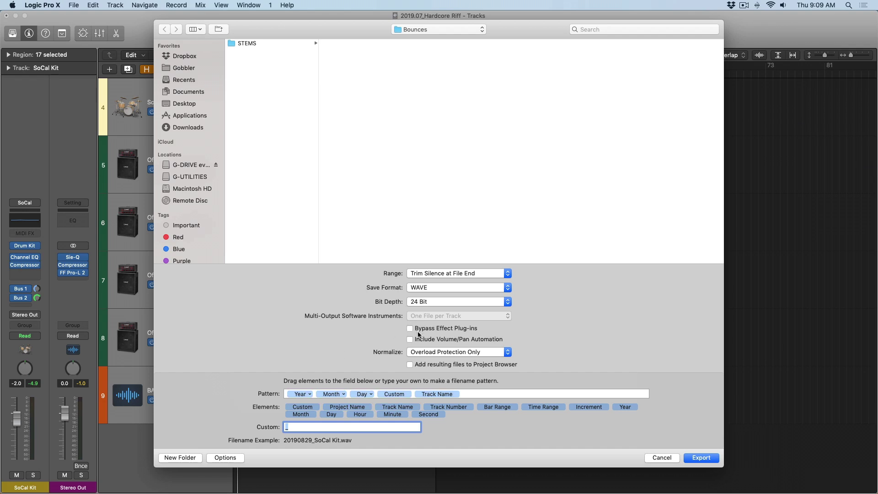
pyautogui.click(422, 331)
# Step: Bypass the SoCal Kit's Channel EQ, then toggle the export's Bypass Effect Plug-ins on and off and cancel
pyautogui.press('Return')
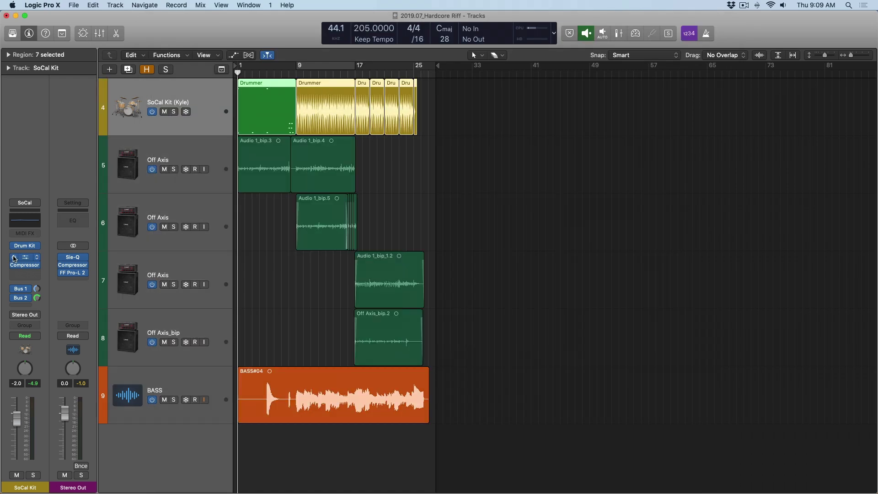
pyautogui.click(14, 257)
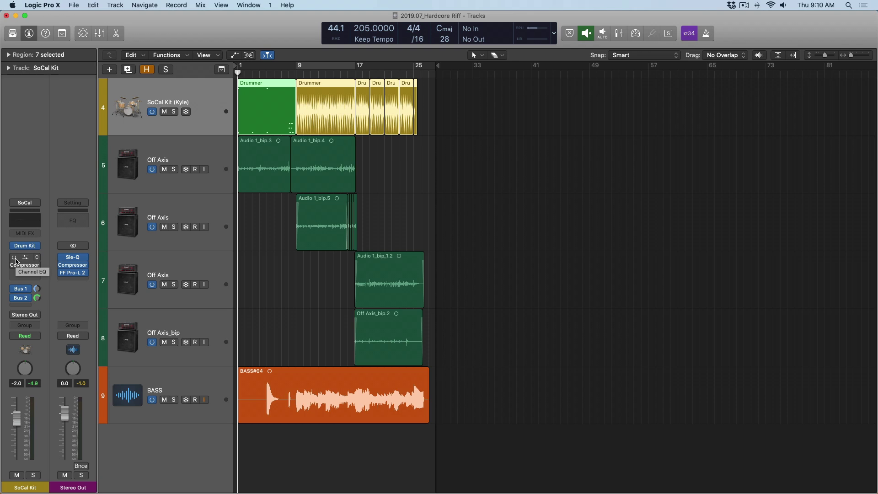
pyautogui.press('super+shift+e')
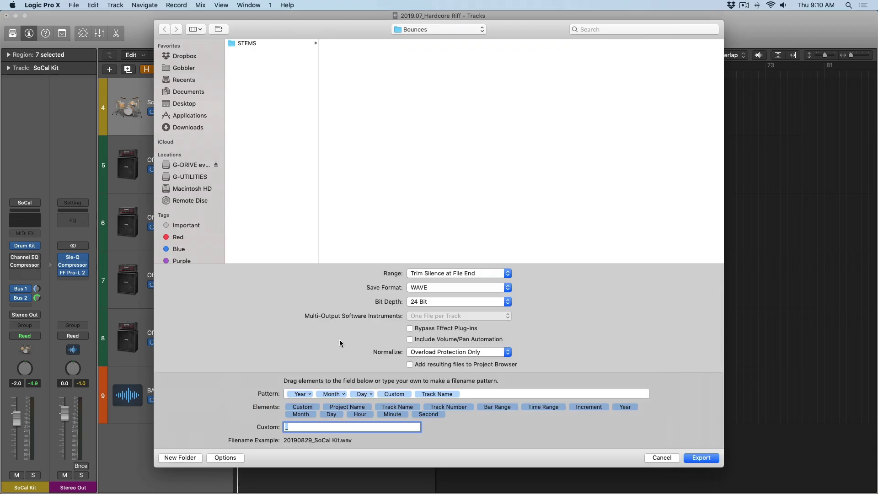
pyautogui.click(406, 330)
pyautogui.click(409, 329)
pyautogui.press('Escape')
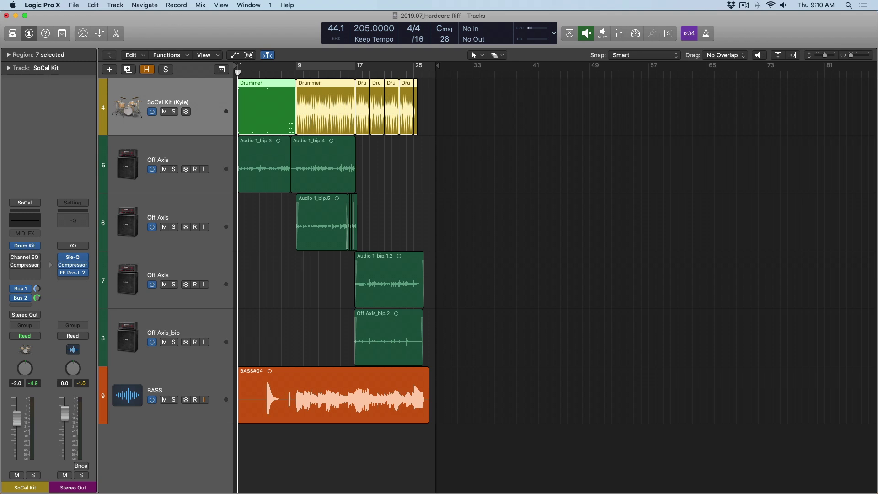
# Step: Select the BASS track, preview its bounce-in-place settings, and zoom in and out on the BASS#04 region
pyautogui.click(208, 386)
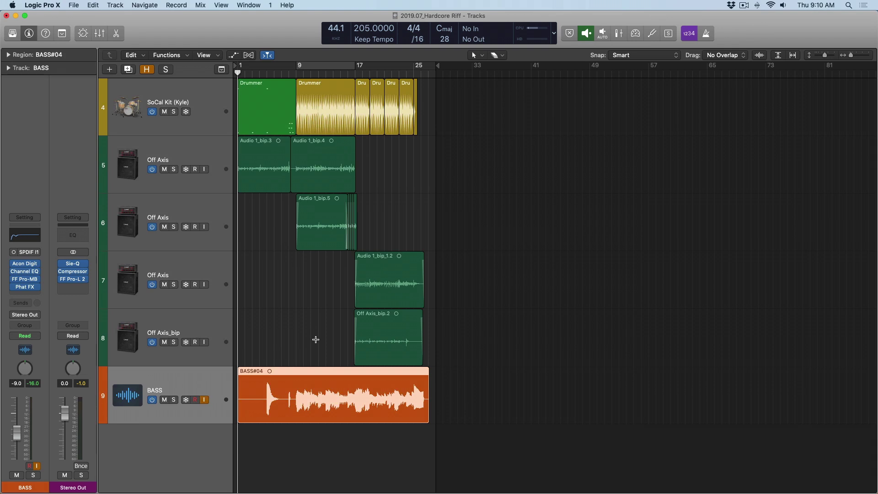
pyautogui.hotkey('ctrl', 'b')
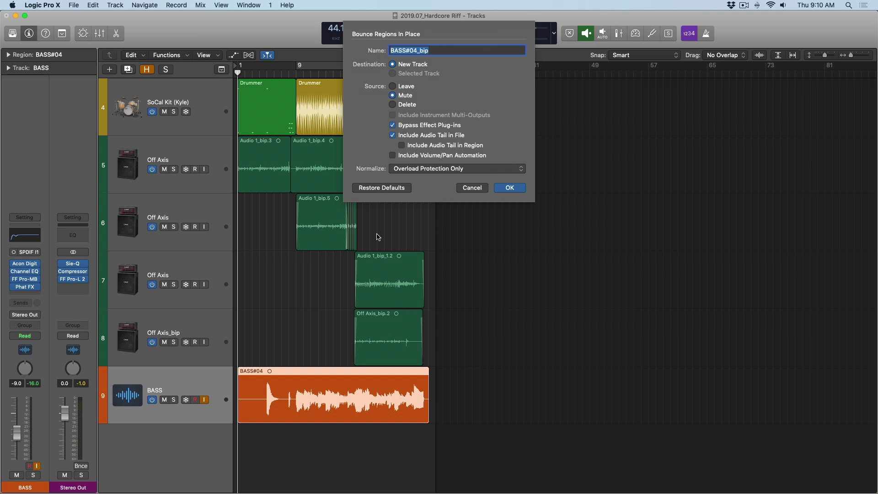
pyautogui.press('Escape')
pyautogui.press('z')
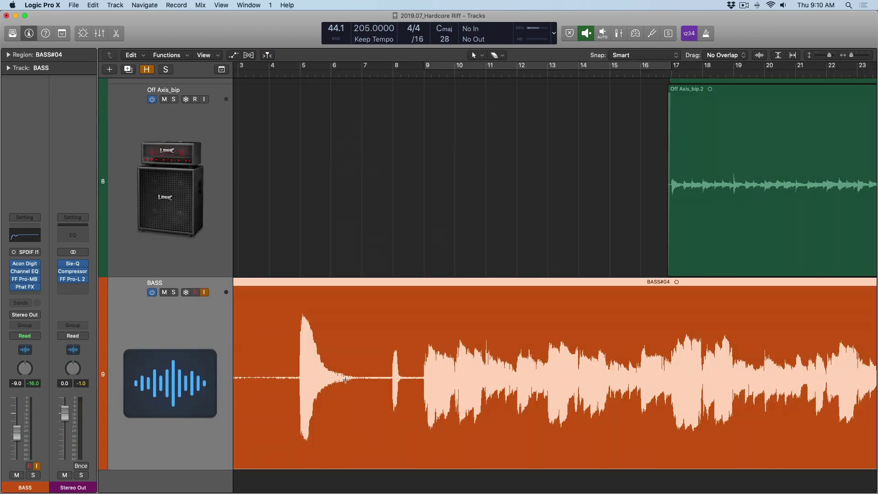
pyautogui.scroll(-1, 430, 367)
pyautogui.press('z')
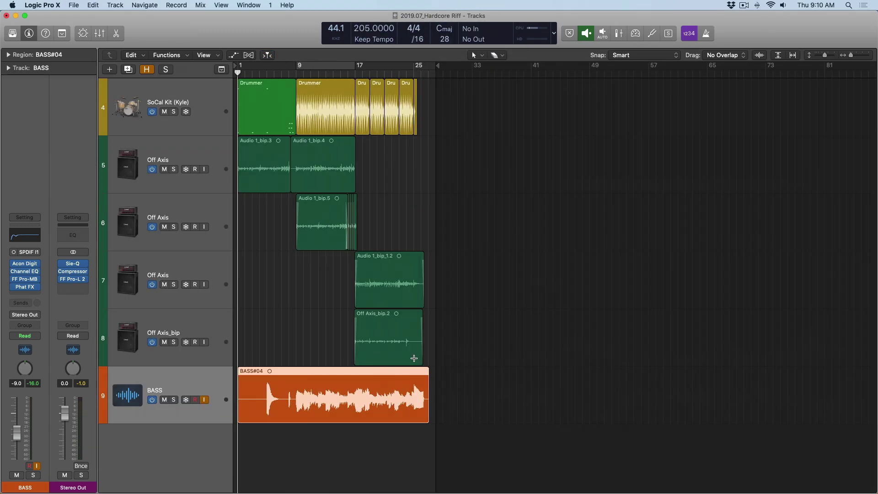
# Step: Bounce the BASS region to a new track, inspect BASS#04_bip, undo it, and open the project bounce settings
pyautogui.hotkey('ctrl', 'b')
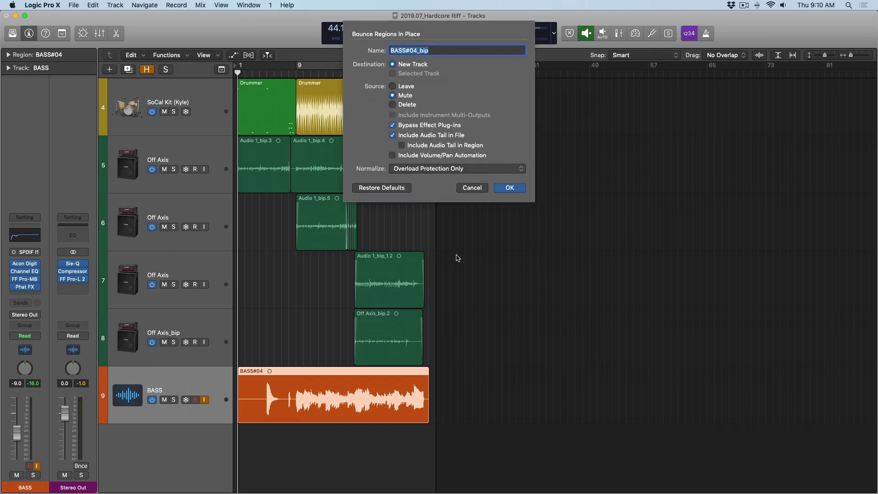
pyautogui.click(510, 188)
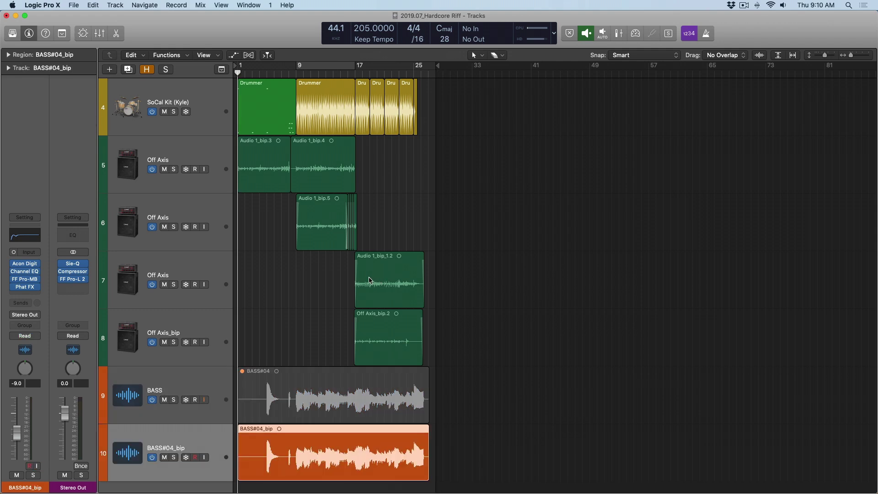
pyautogui.moveTo(252, 430); pyautogui.dragTo(387, 460)
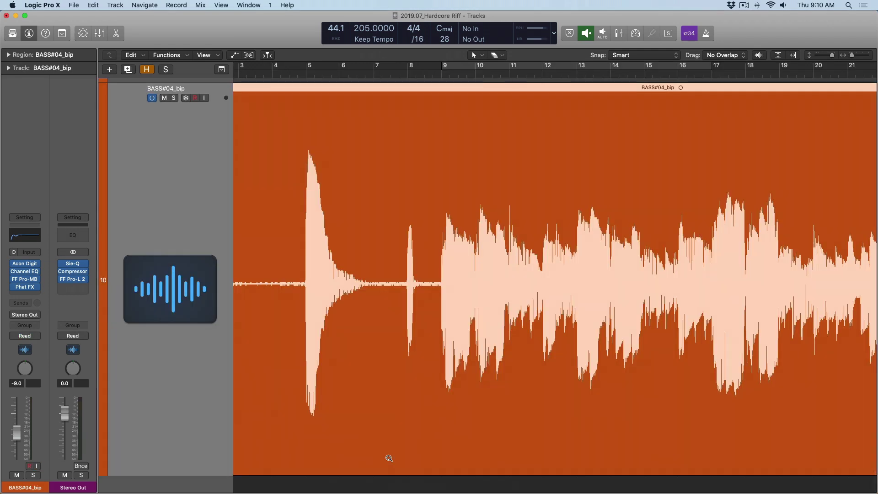
pyautogui.keyDown('ctrl'); pyautogui.keyDown('alt'); pyautogui.click(389, 458); pyautogui.keyUp('alt'); pyautogui.keyUp('ctrl')
pyautogui.press('super+z')
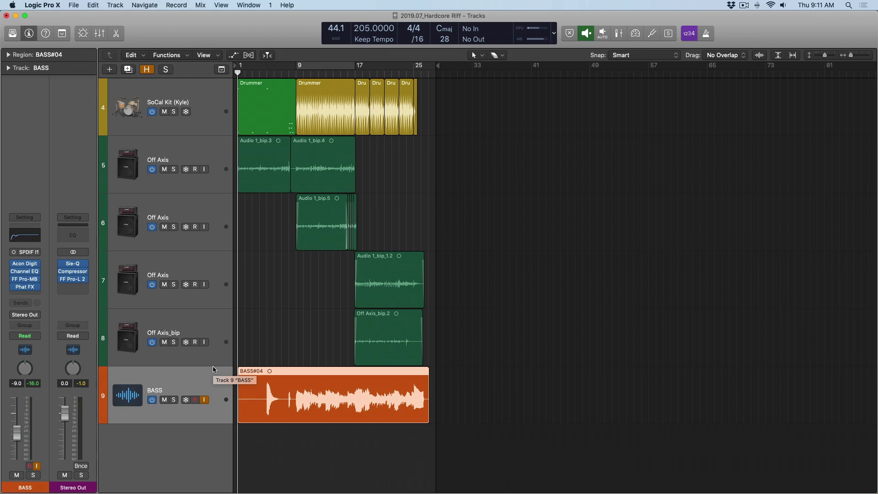
pyautogui.press('super+b')
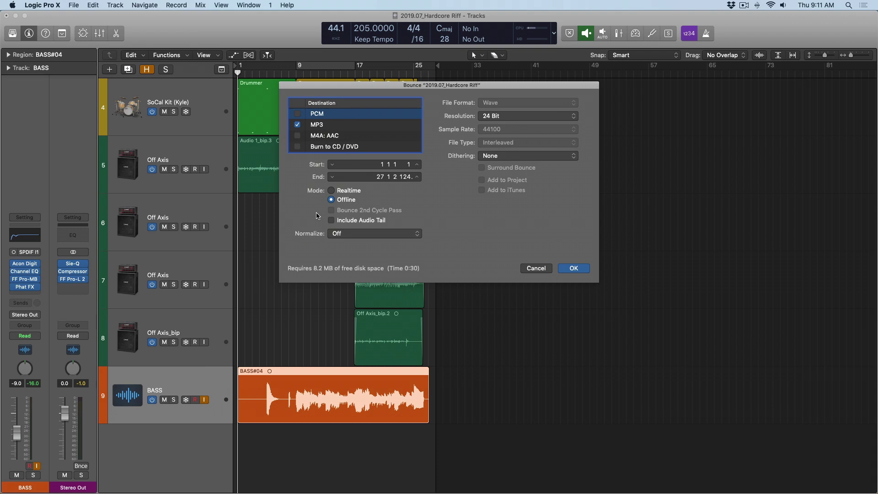
# Step: Bounce the BASS region in place to a new track including volume and pan automation
pyautogui.press('Escape')
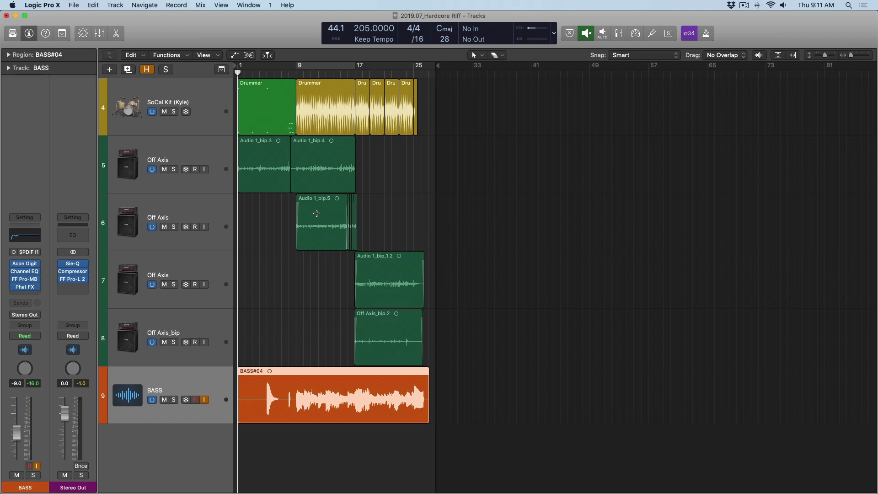
pyautogui.hotkey('ctrl', 'b')
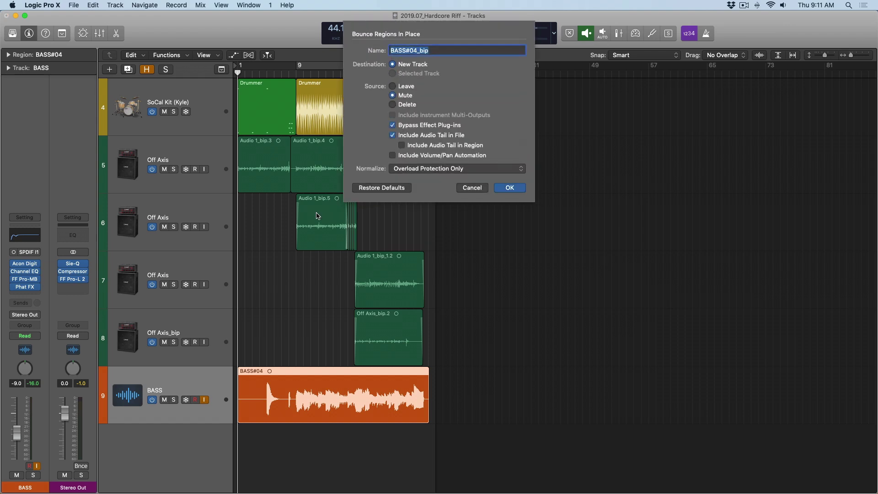
pyautogui.click(401, 157)
pyautogui.click(501, 187)
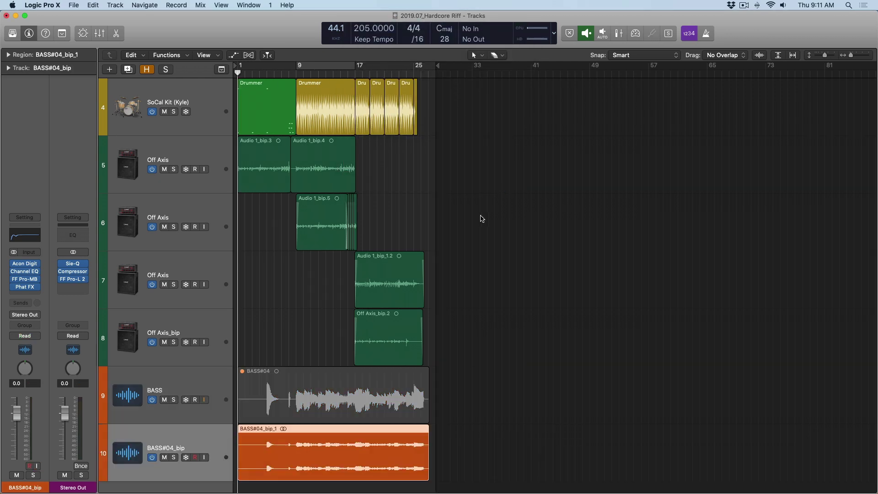
pyautogui.press('z')
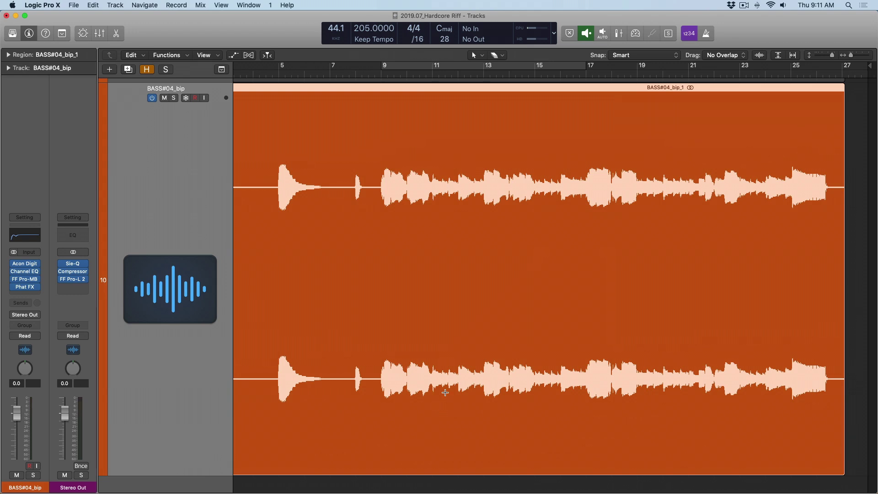
pyautogui.press('z')
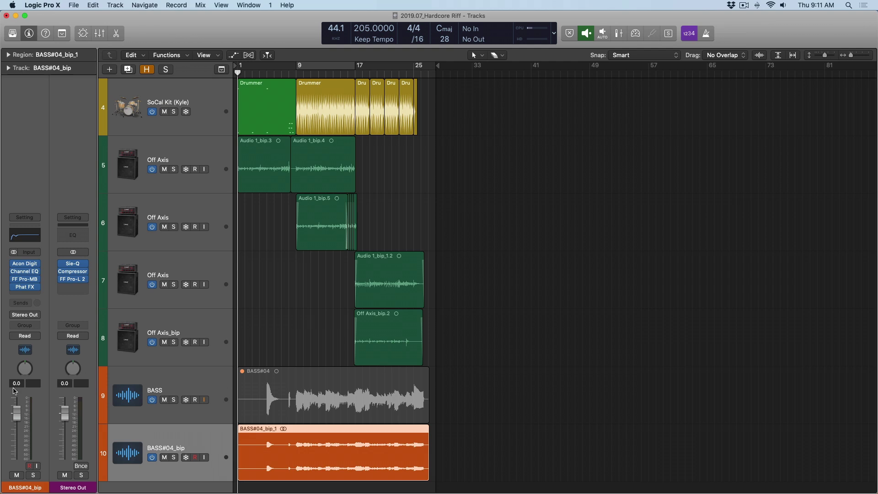
# Step: Pan the bounced BASS#04_bip channel right, undo the bounce, and open the tracks-as-audio-files export
pyautogui.moveTo(25, 368)
pyautogui.mouseDown()
pyautogui.moveTo(25, 346)
pyautogui.moveTo(29, 371)
pyautogui.mouseUp()
pyautogui.press('super+BackSpace')
pyautogui.press('super+e')
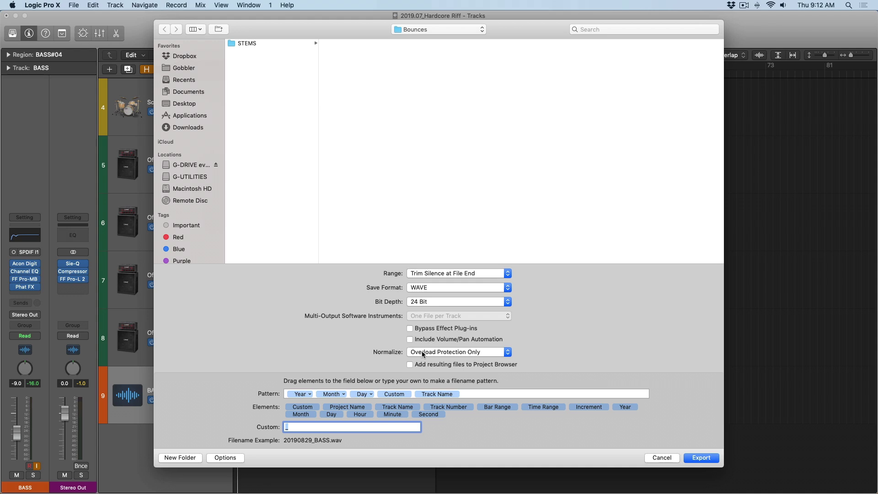
# Step: Cancel the track Export dialog without exporting any files
pyautogui.press('Escape')
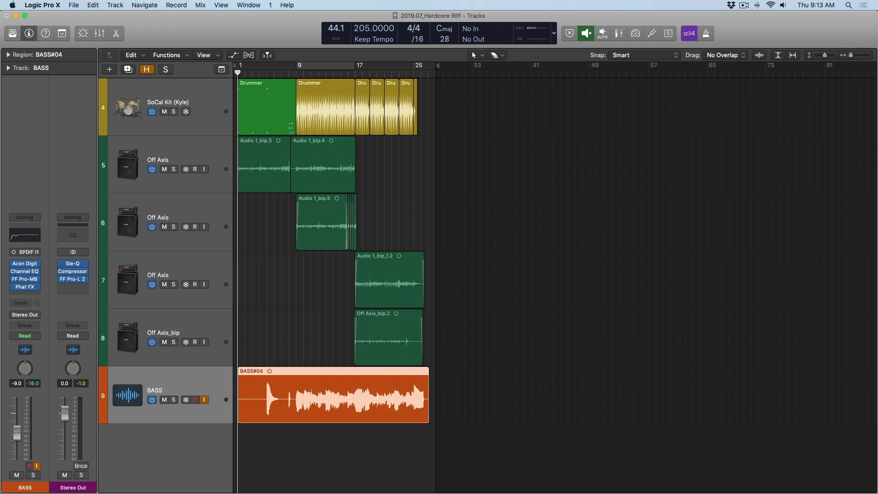
pyautogui.hotkey('ctrl', 'b')
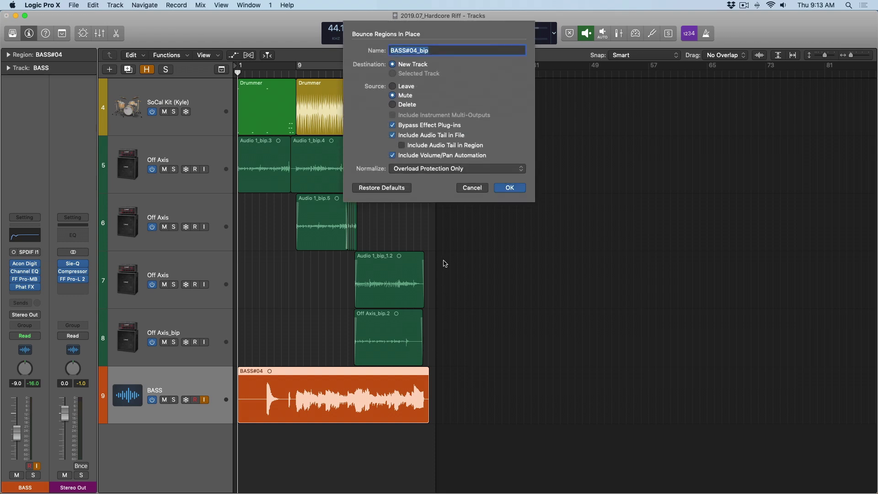
pyautogui.click(406, 168)
pyautogui.click(405, 180)
pyautogui.click(506, 189)
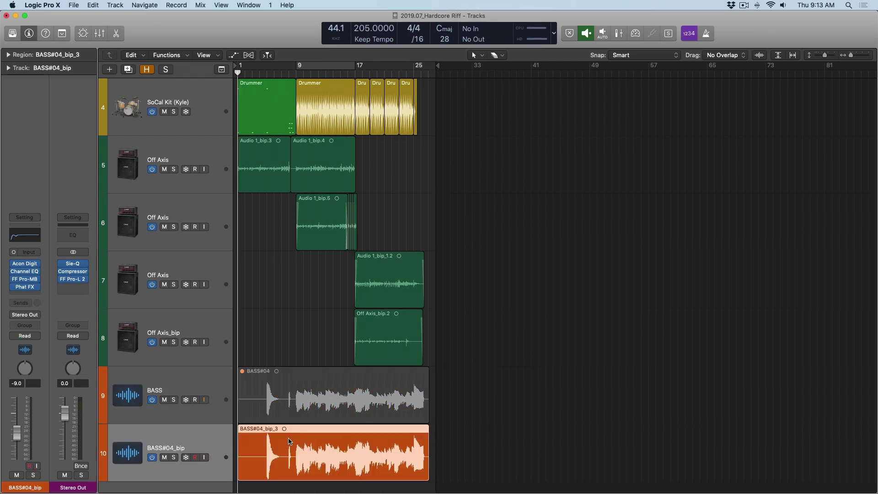
pyautogui.moveTo(258, 429); pyautogui.dragTo(301, 467)
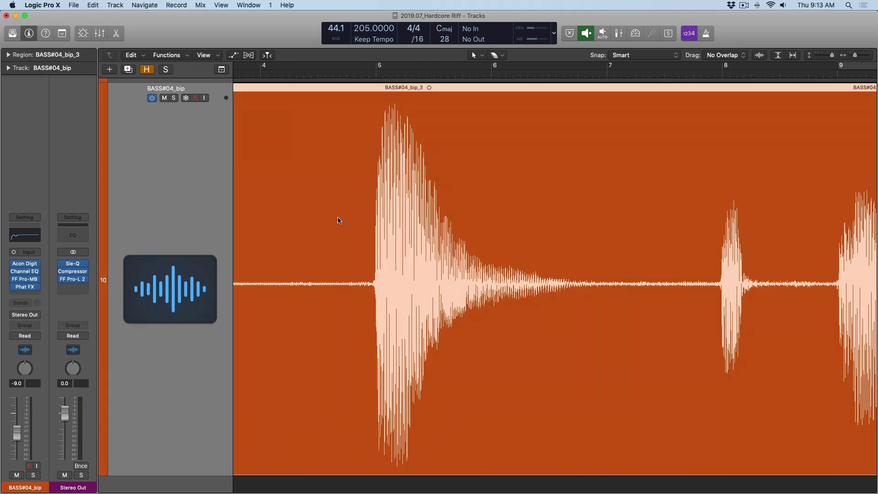
pyautogui.click(430, 147)
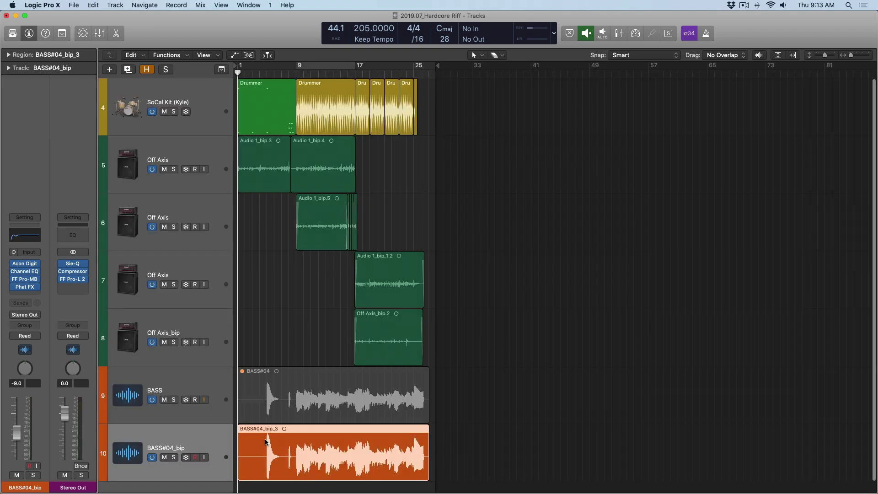
pyautogui.press('super+z')
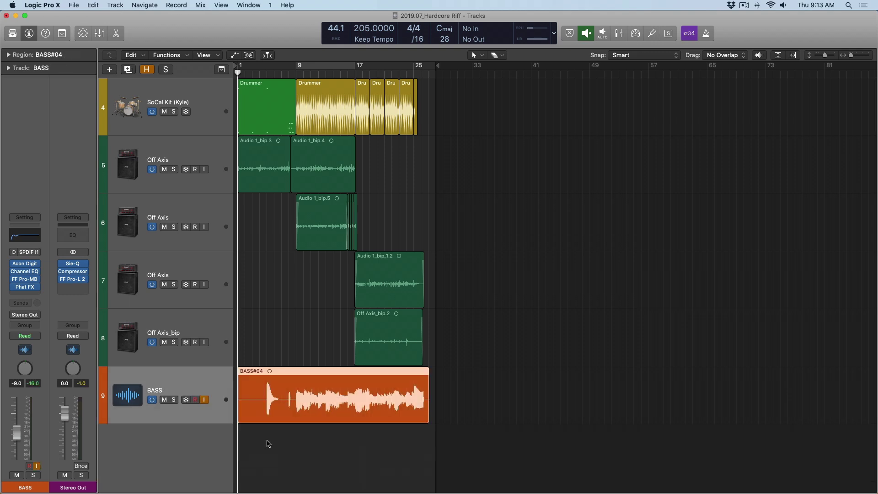
pyautogui.hotkey('ctrl', 'b')
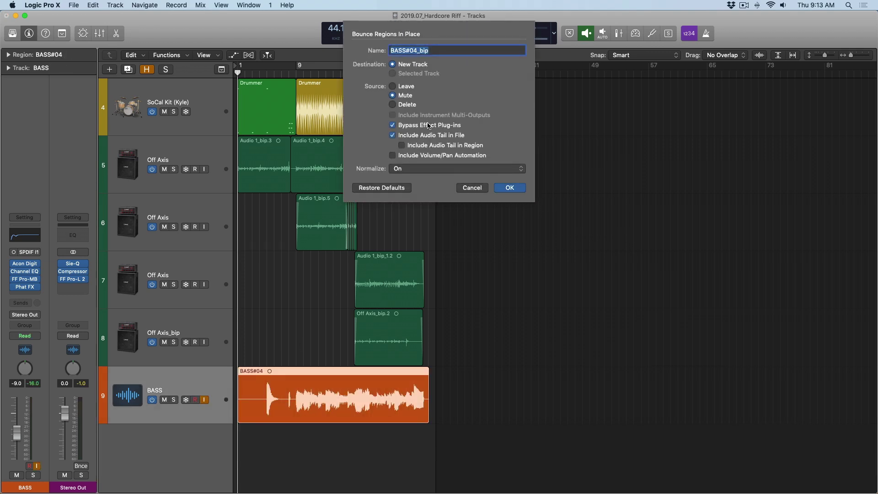
pyautogui.click(413, 169)
pyautogui.click(413, 153)
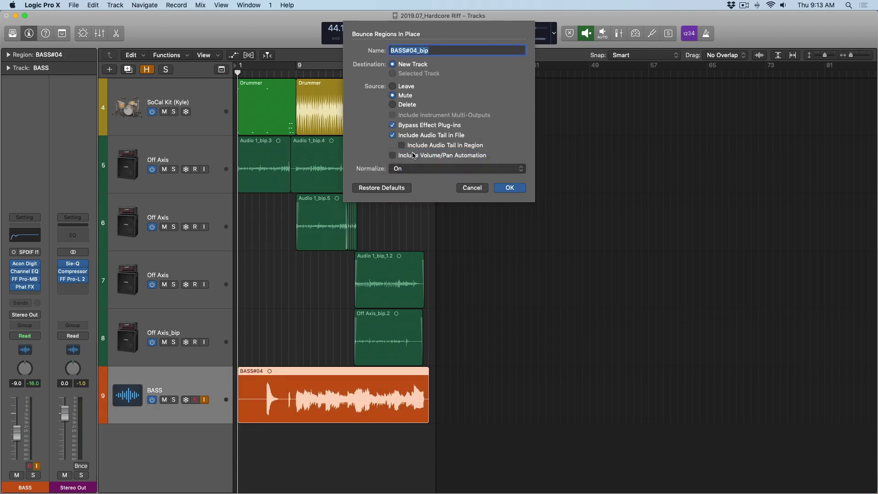
# Step: Insert a Gain plug-in on the BASS channel and raise it to +24 dB
pyautogui.press('Return')
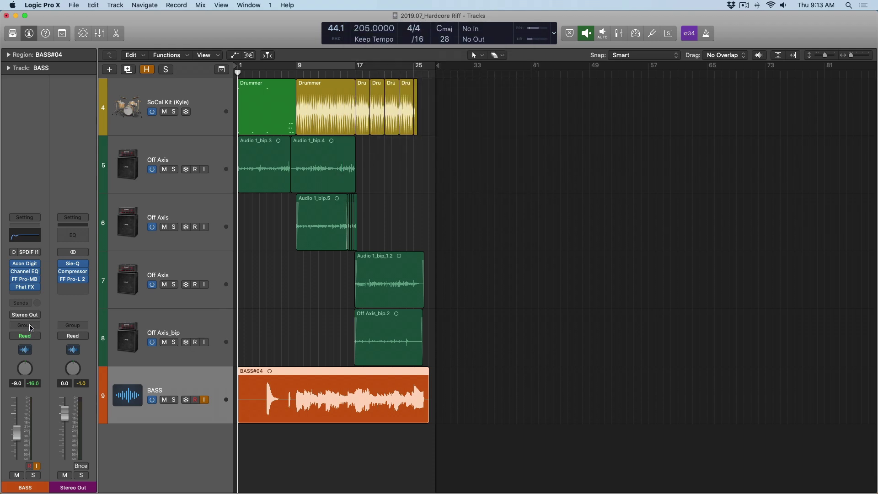
pyautogui.click(35, 294)
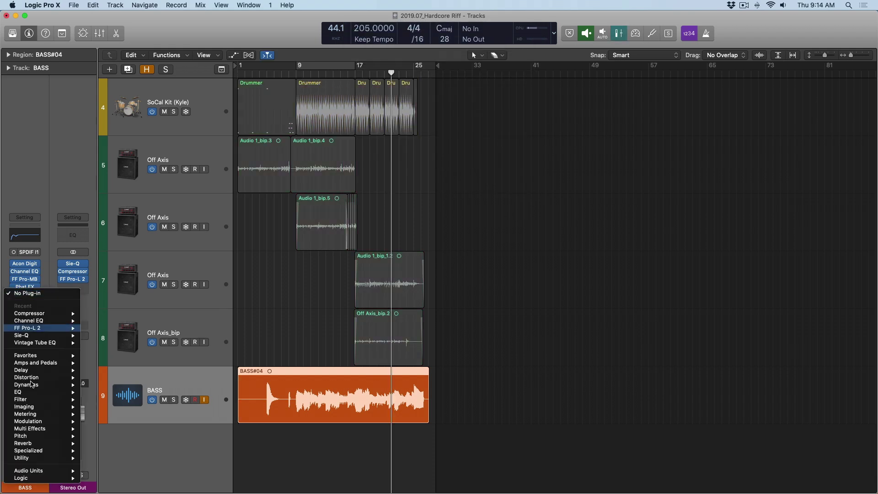
pyautogui.moveTo(32, 454)
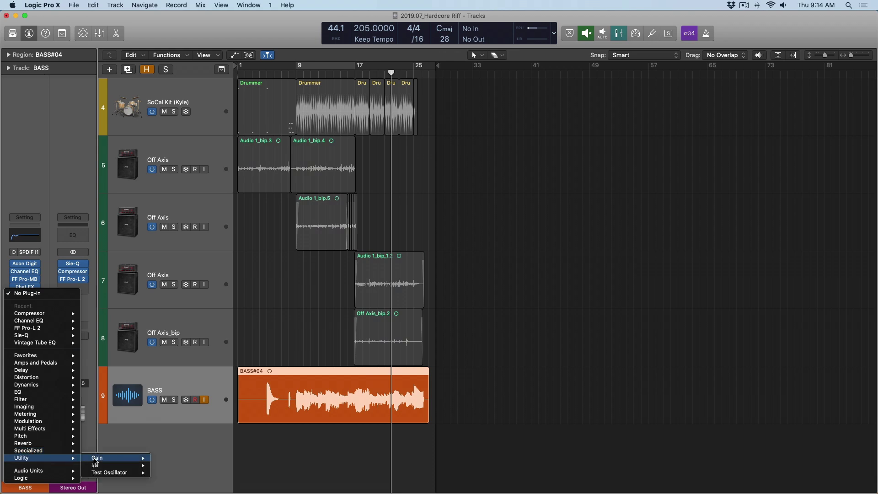
pyautogui.click(103, 465)
pyautogui.moveTo(81, 155); pyautogui.dragTo(12, 223)
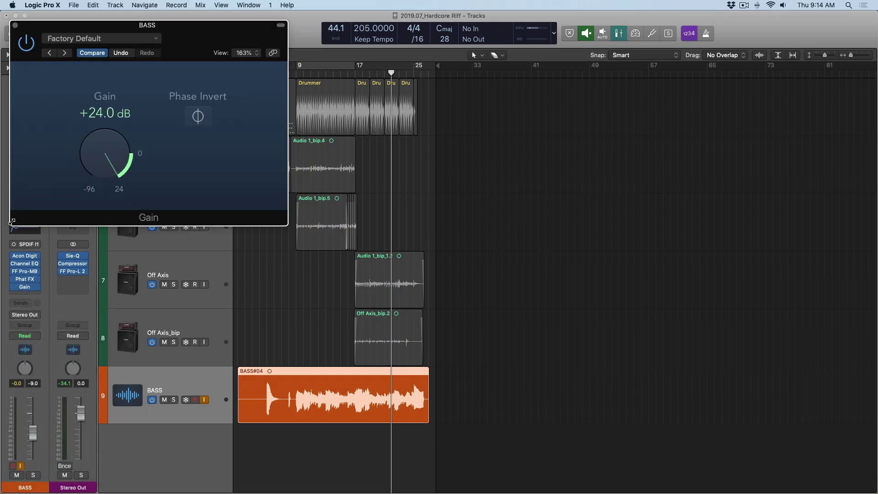
pyautogui.click(15, 25)
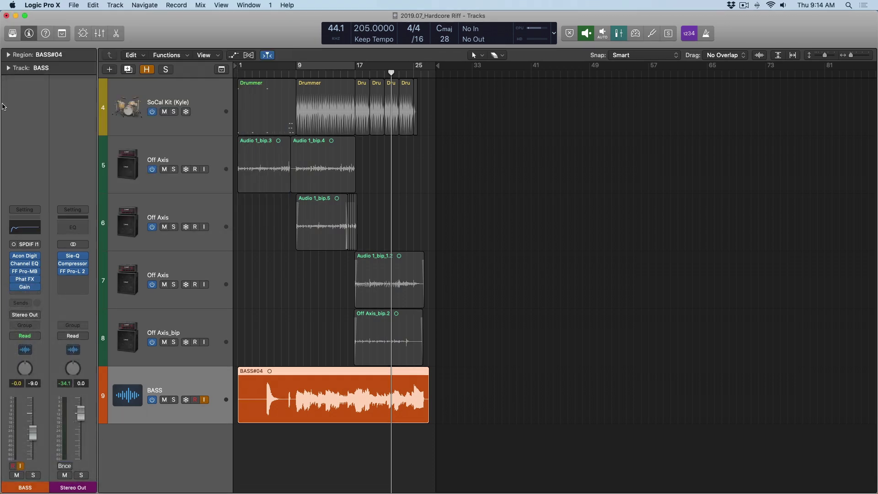
# Step: Mute the SoCal Kit and four Off Axis tracks, set BASS to 0.0 dB, and play from bar 9
pyautogui.click(17, 475)
pyautogui.click(163, 113)
pyautogui.moveTo(165, 119); pyautogui.dragTo(165, 341)
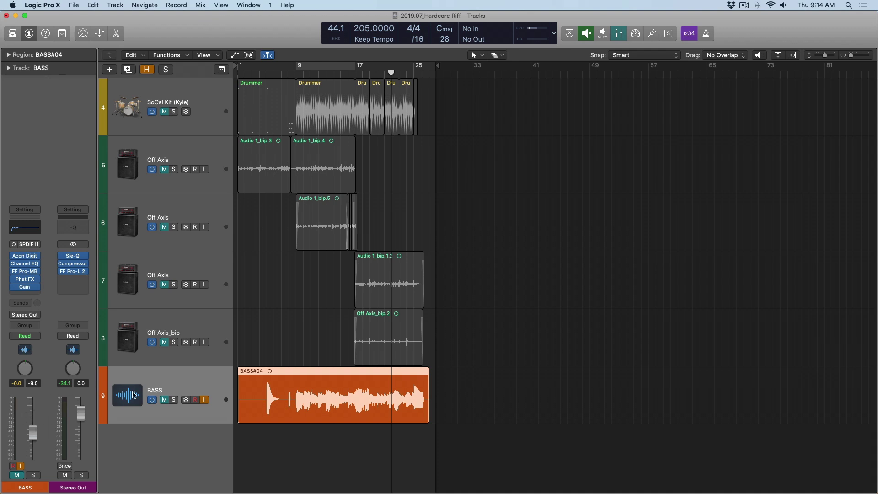
pyautogui.click(303, 74)
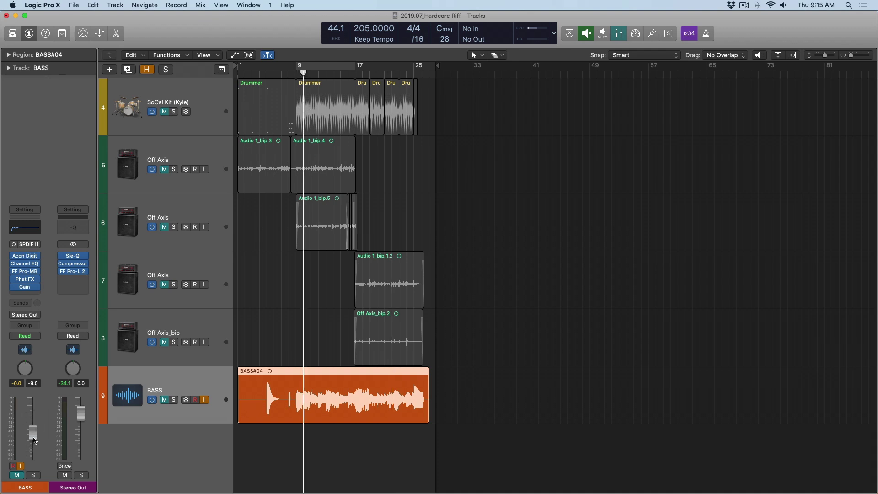
pyautogui.keyDown('alt'); pyautogui.click(32, 438); pyautogui.keyUp('alt')
pyautogui.press('space')
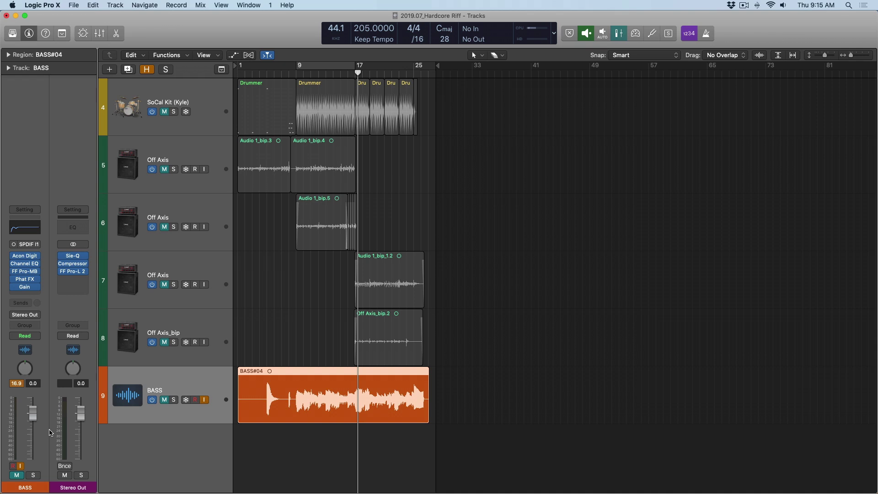
pyautogui.hotkey('ctrl', 'b')
pyautogui.click(414, 169)
pyautogui.click(413, 169)
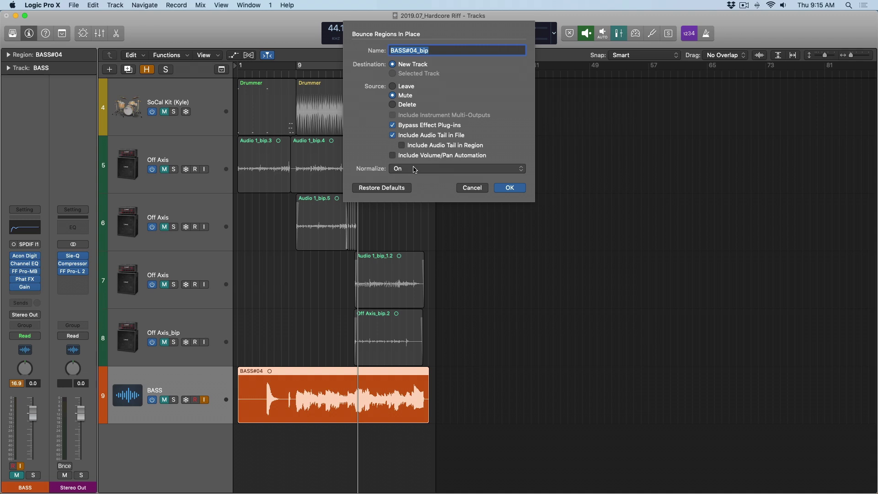
pyautogui.click(414, 168)
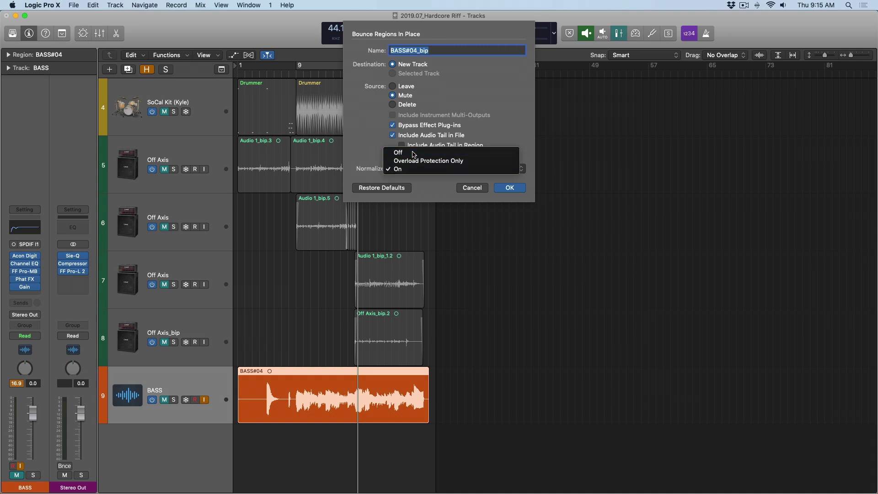
pyautogui.click(414, 153)
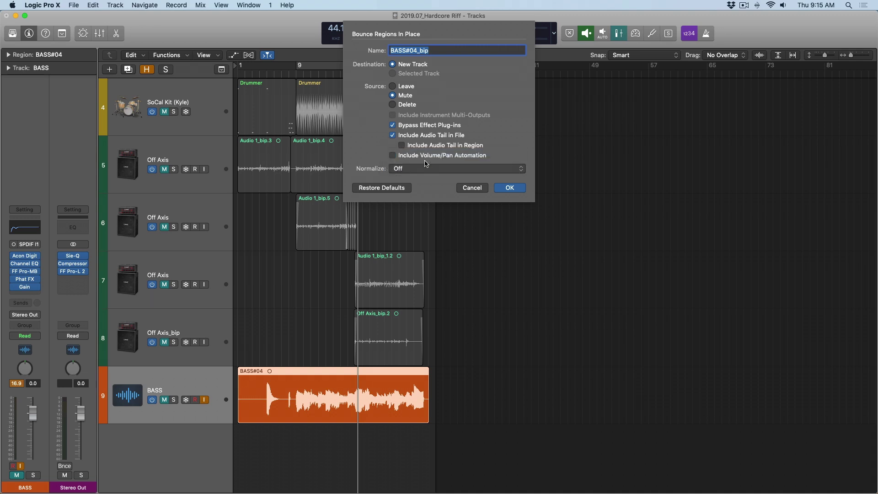
pyautogui.click(511, 188)
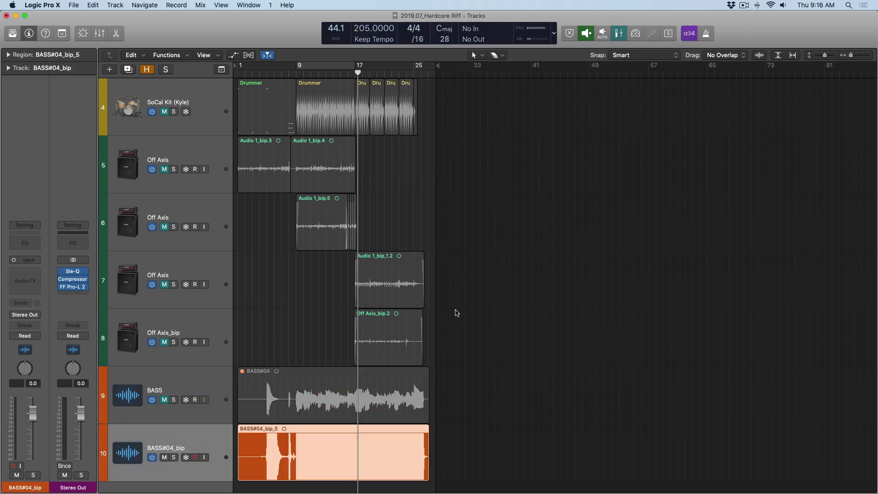
pyautogui.press('super+z')
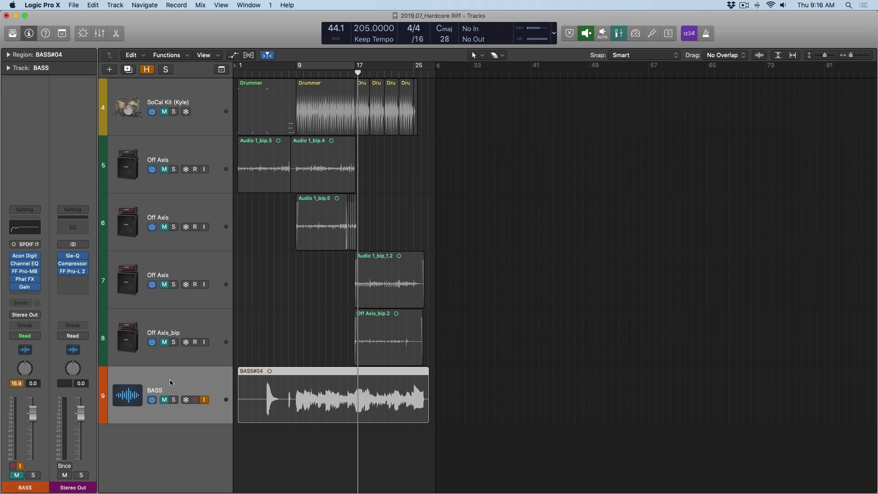
pyautogui.click(163, 400)
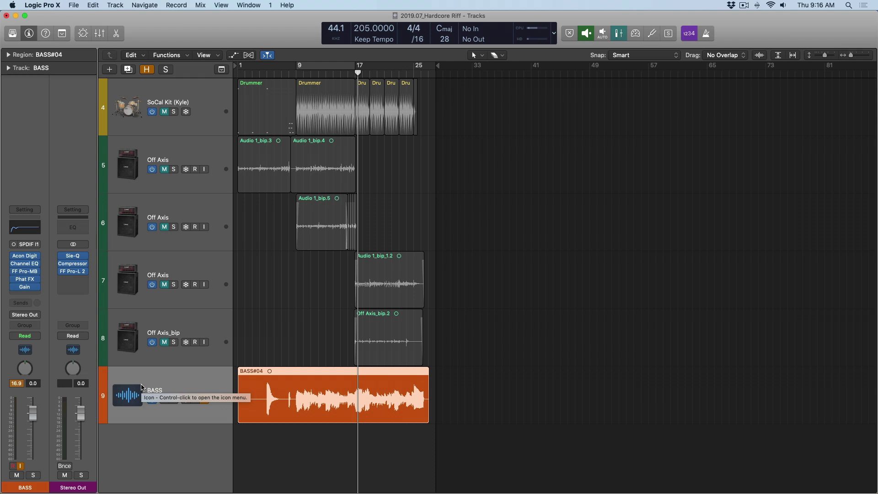
# Step: Bounce the BASS#04 region in place onto a new track with Overload Protection Only normalization
pyautogui.hotkey('ctrl', 'b')
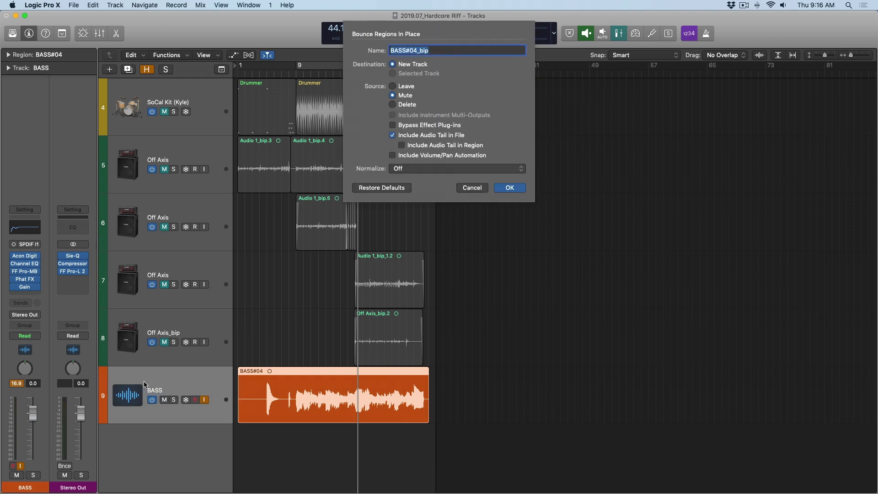
pyautogui.click(402, 169)
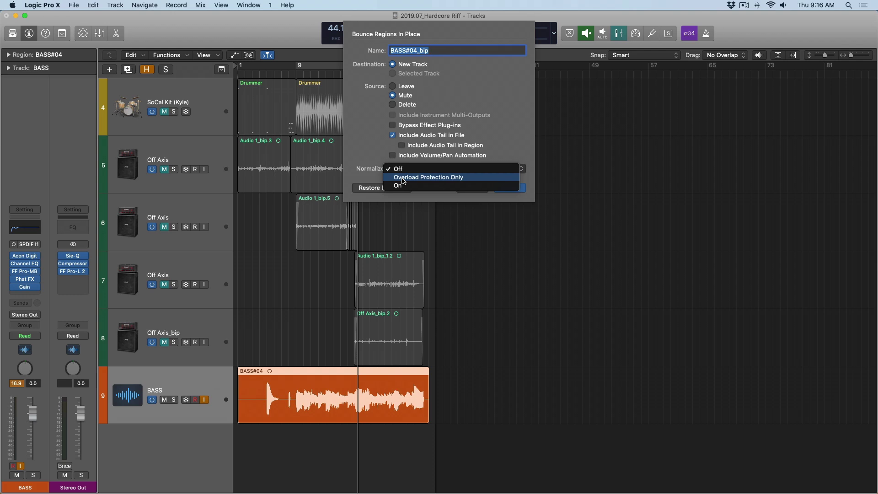
pyautogui.click(403, 178)
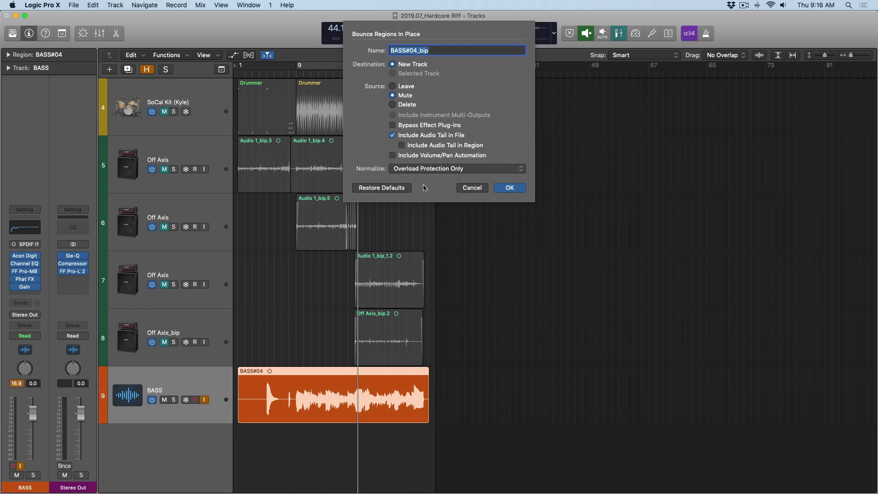
pyautogui.click(503, 188)
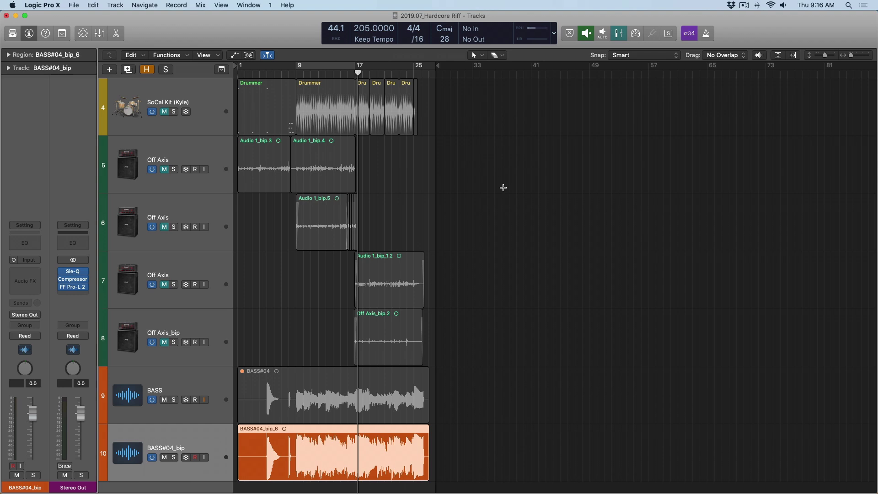
# Step: Undo the bounce in place, removing the BASS#04_bip track
pyautogui.press('super+z')
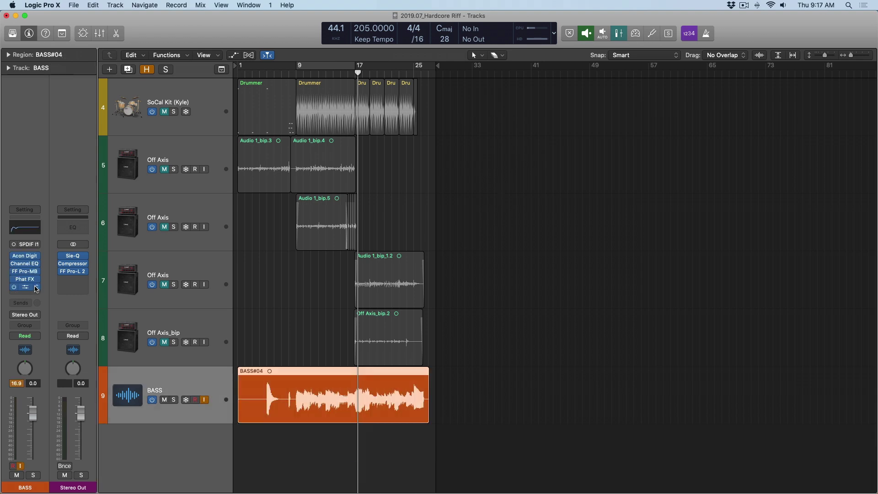
pyautogui.click(25, 295)
pyautogui.click(42, 303)
# Step: Tick Add to Project Browser in the track export settings, then list the project's audio files in the Project Browser
pyautogui.press('super+e')
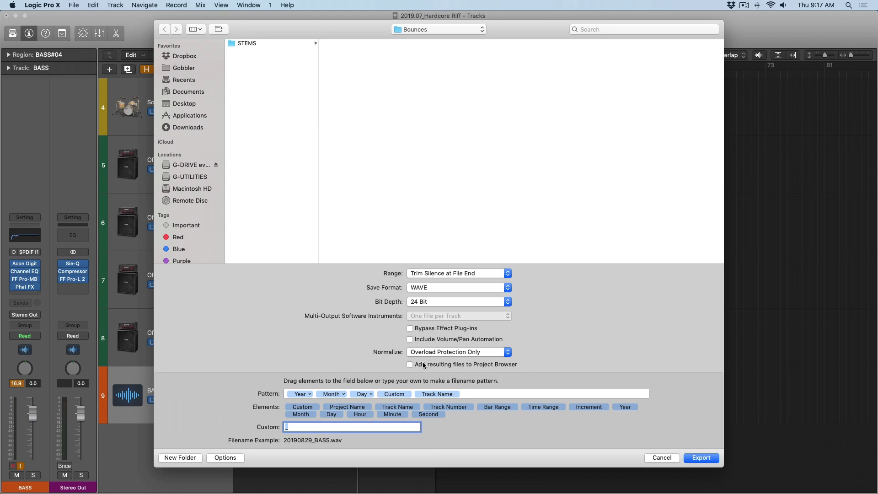
pyautogui.click(424, 365)
pyautogui.press('Return')
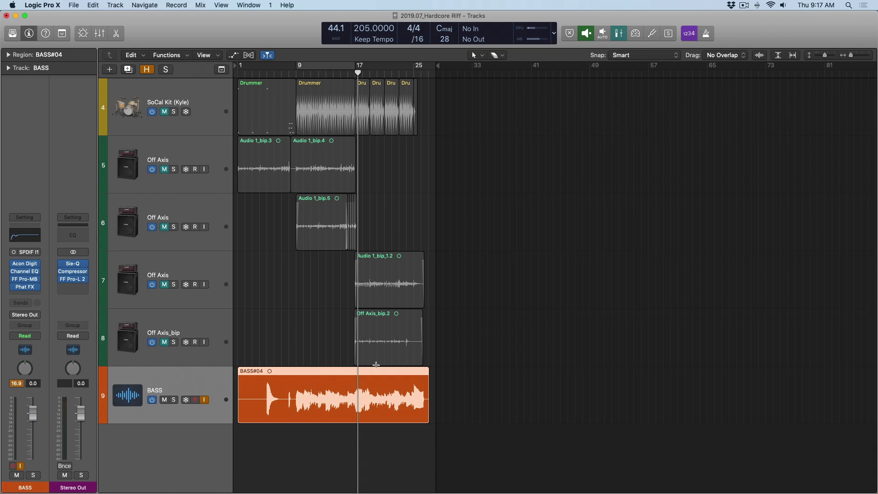
pyautogui.press('f')
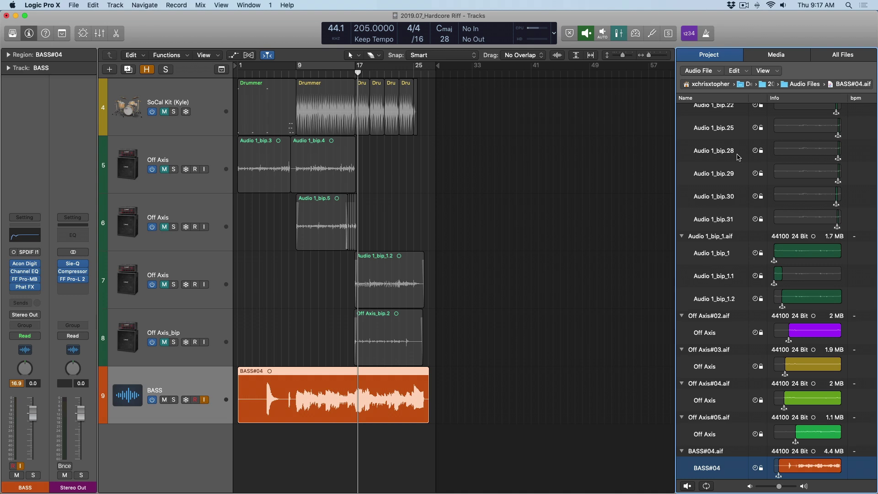
pyautogui.scroll(-5, 741, 320)
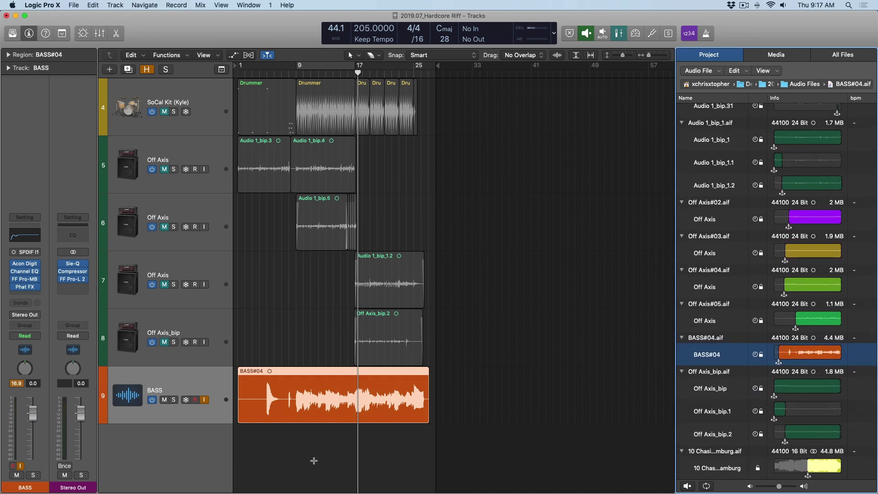
# Step: Hide the Project Browser, reopen track export, clear the date and Custom tokens, and add custom text CV
pyautogui.press('f')
pyautogui.press('super+e')
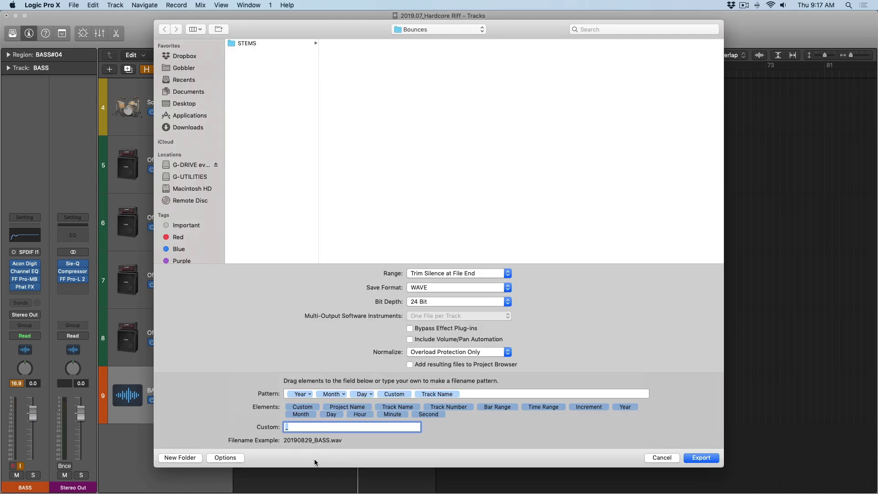
pyautogui.click(384, 394)
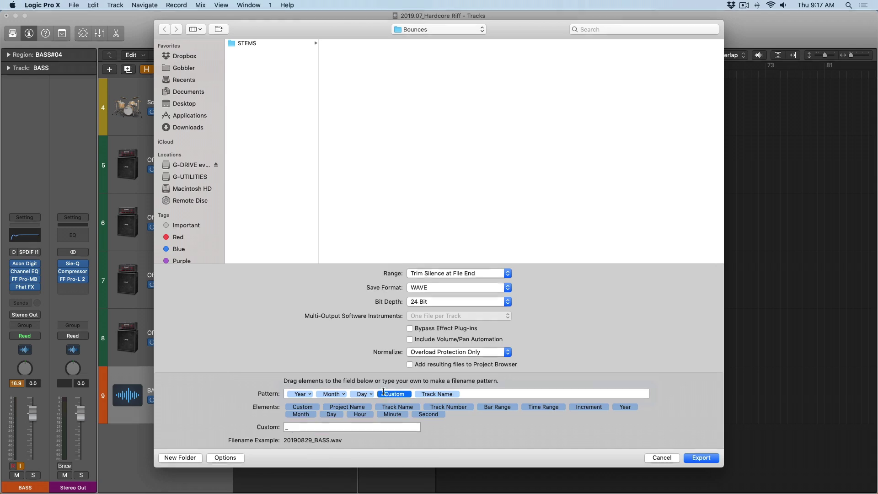
pyautogui.press('BackSpace')
pyautogui.press('BackSpace')
pyautogui.press('BackSpace')
pyautogui.press('BackSpace')
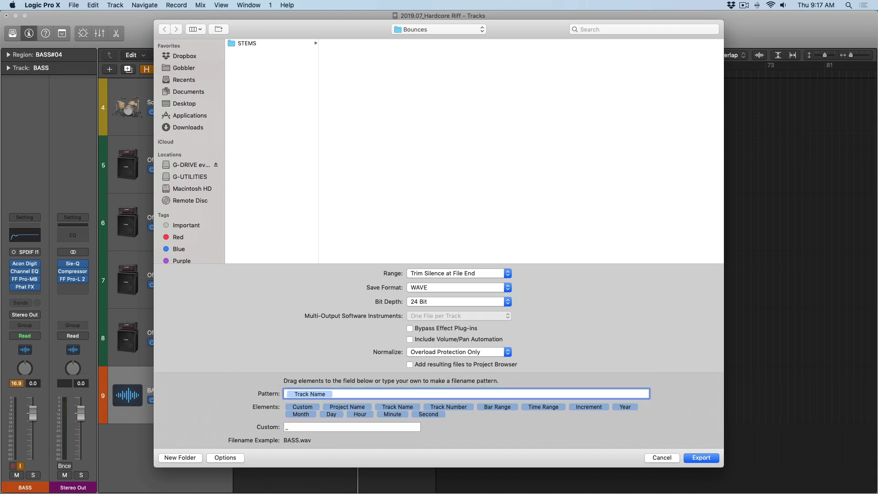
pyautogui.click(311, 412)
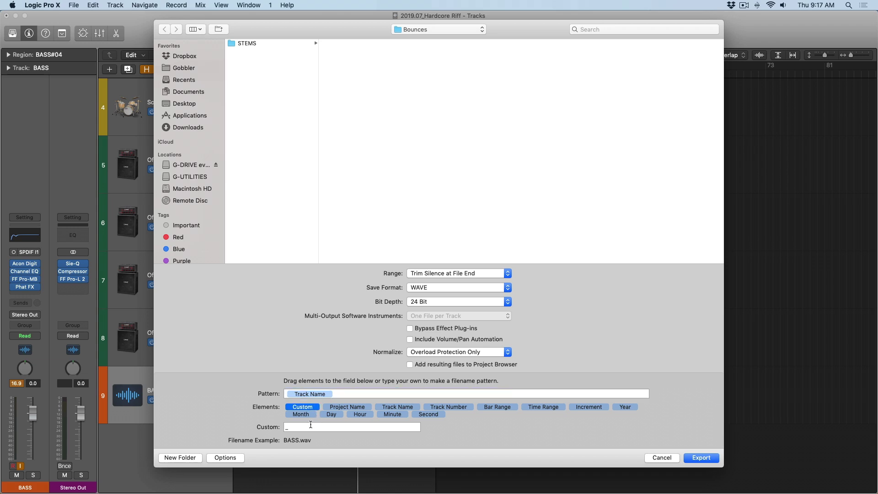
pyautogui.click(311, 424)
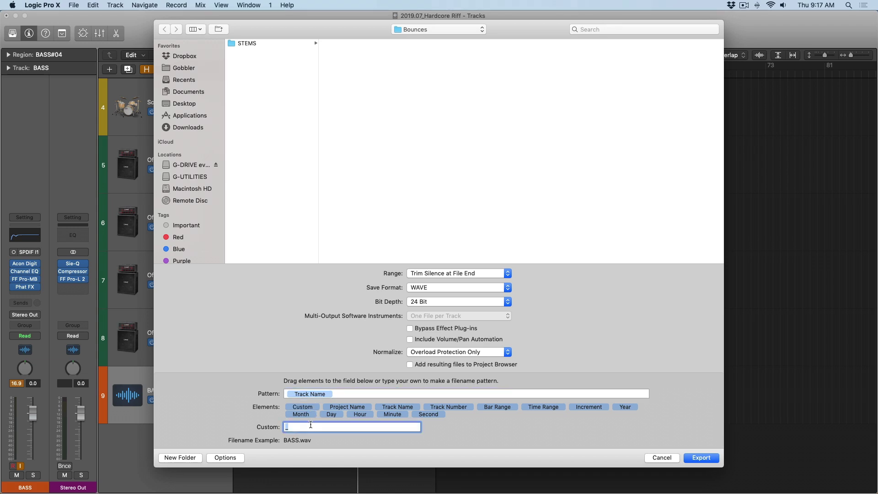
pyautogui.write('CV')
pyautogui.press('Return')
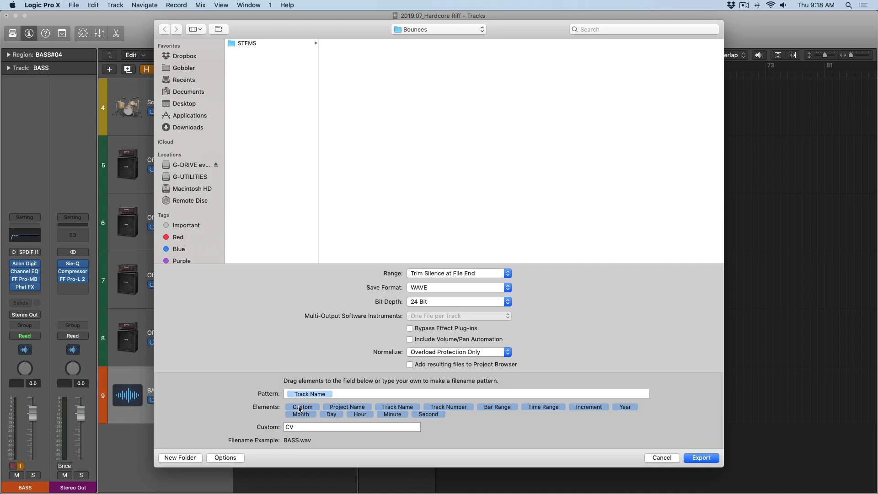
# Step: Order the filename pattern as Day, Month, Year, Custom, Track Name without CV, then close the export window
pyautogui.moveTo(300, 409); pyautogui.dragTo(288, 394)
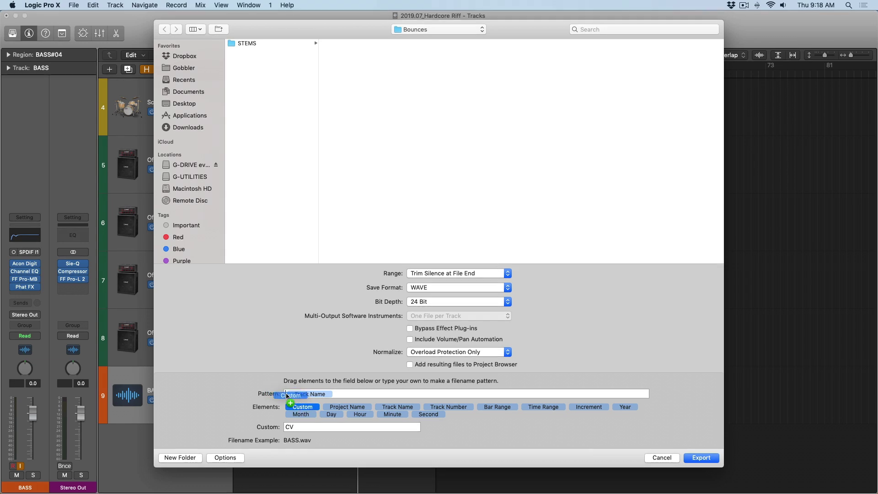
pyautogui.doubleClick(297, 426)
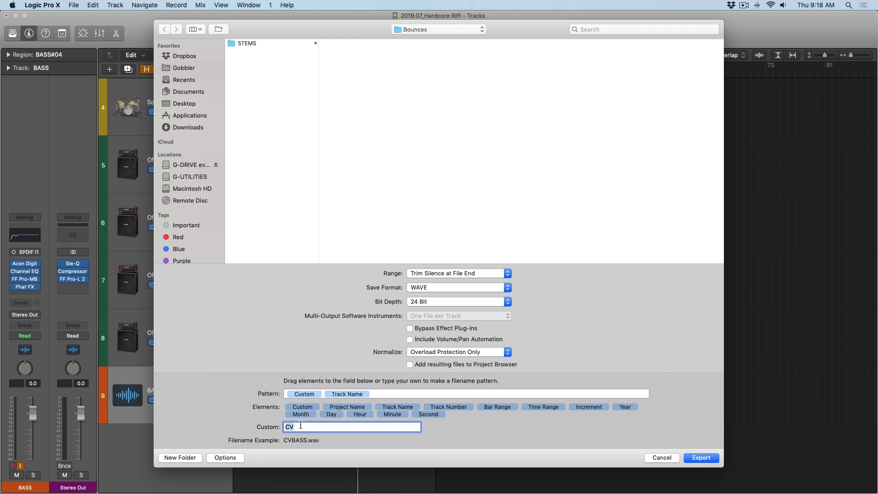
pyautogui.press('BackSpace')
pyautogui.moveTo(328, 414); pyautogui.dragTo(313, 396)
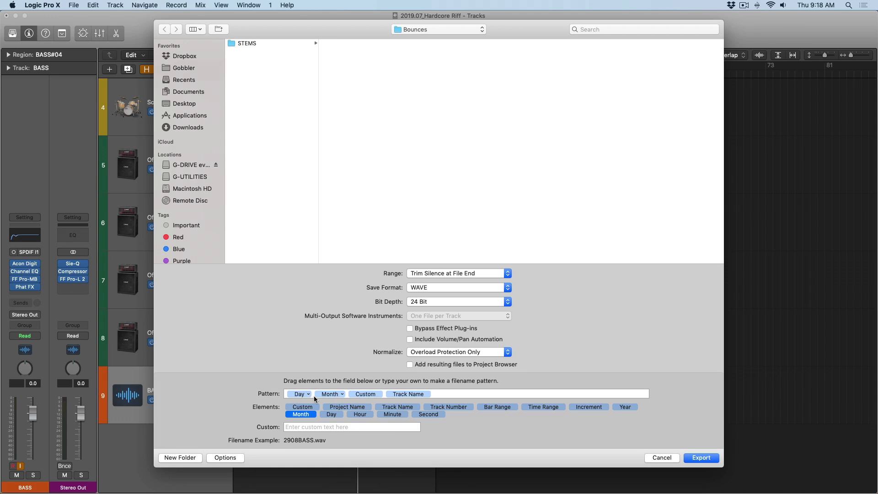
pyautogui.moveTo(625, 406); pyautogui.dragTo(342, 394)
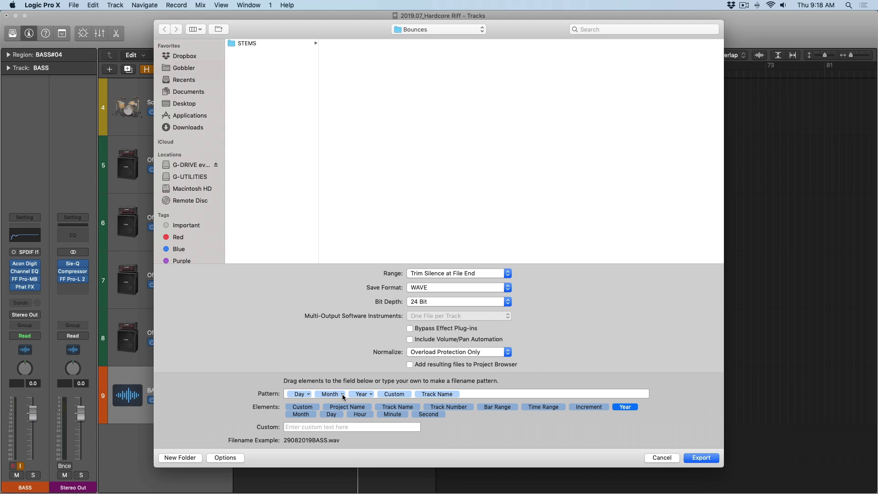
pyautogui.press('Escape')
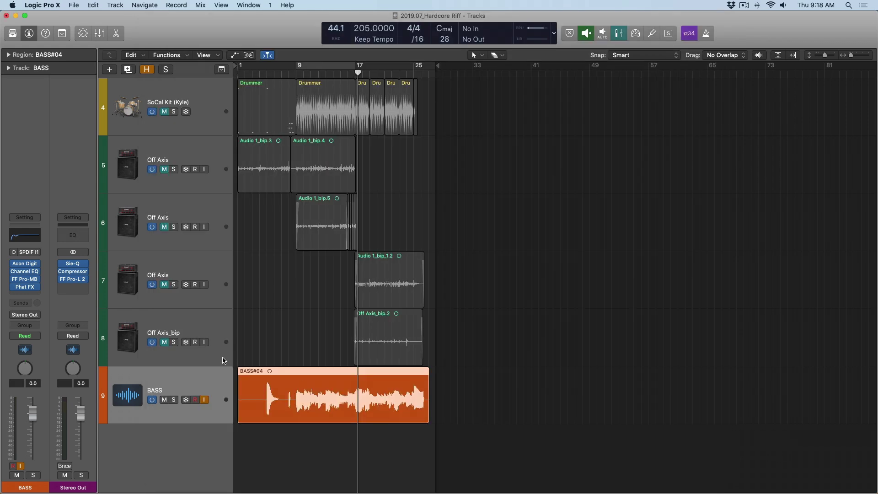
# Step: Unmute the tracks, pack the four Off Axis tracks into the Sum 4 summing stack, and preview its export filename
pyautogui.keyDown('alt'); pyautogui.click(164, 342); pyautogui.keyUp('alt')
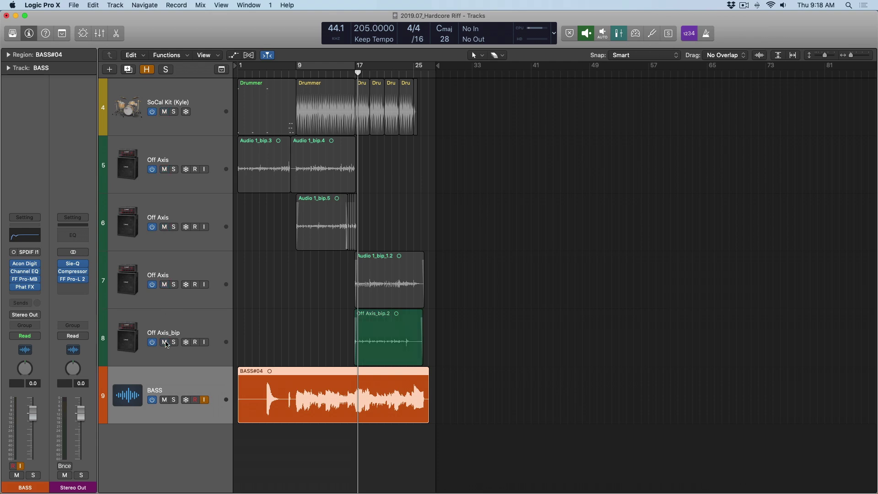
pyautogui.click(158, 316)
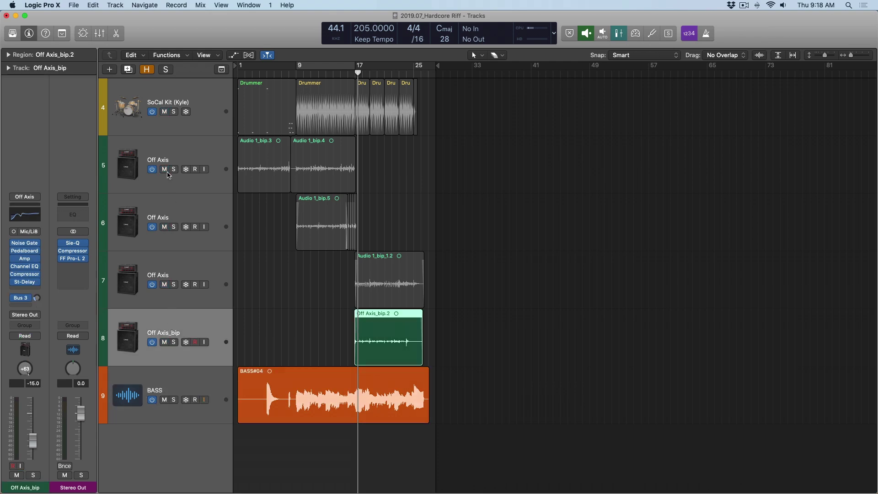
pyautogui.keyDown('shift'); pyautogui.click(167, 156); pyautogui.keyUp('shift')
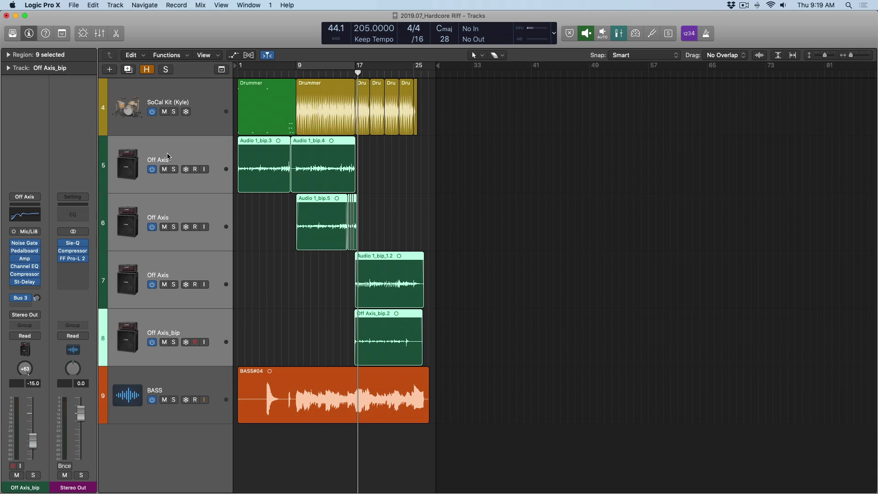
pyautogui.press('super+shift+d')
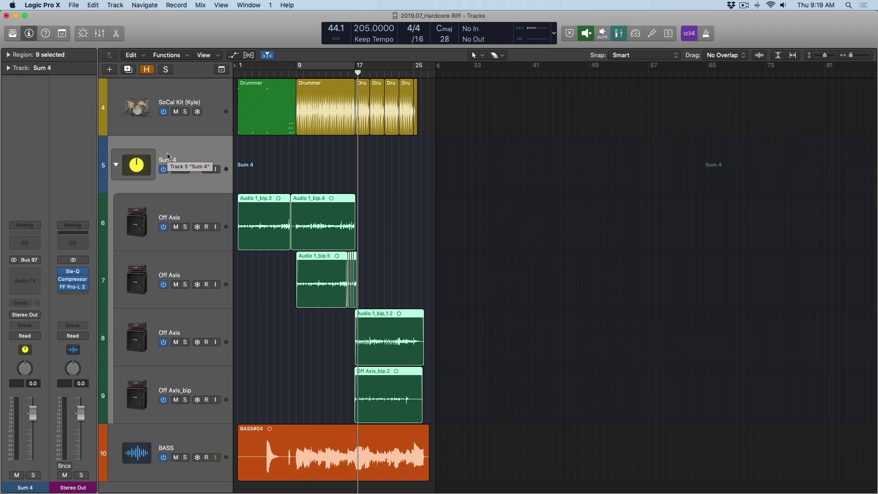
pyautogui.click(167, 156)
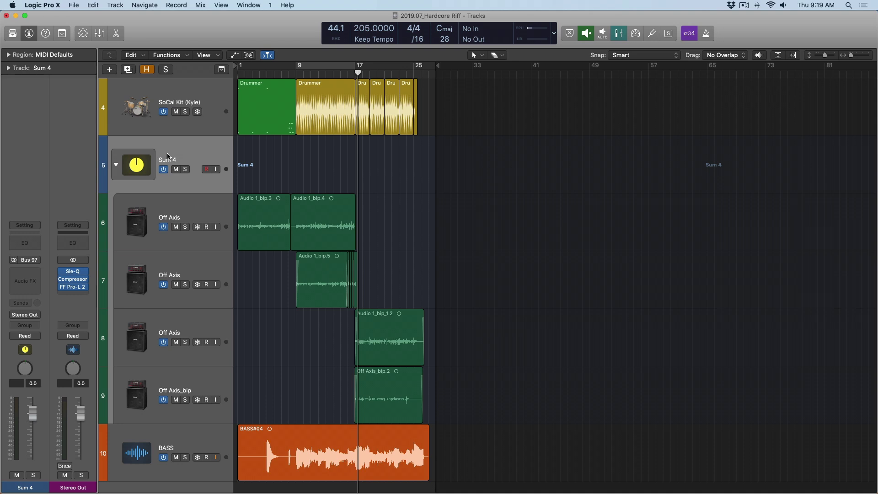
pyautogui.press('super+e')
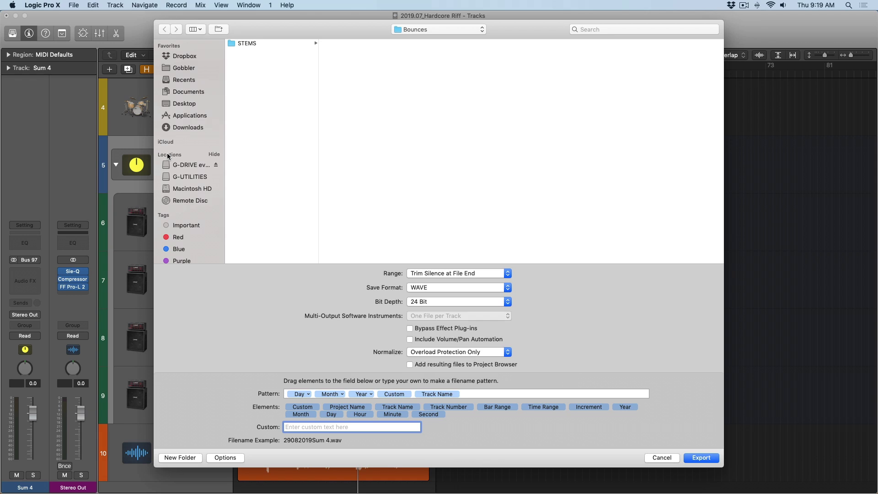
pyautogui.press('Escape')
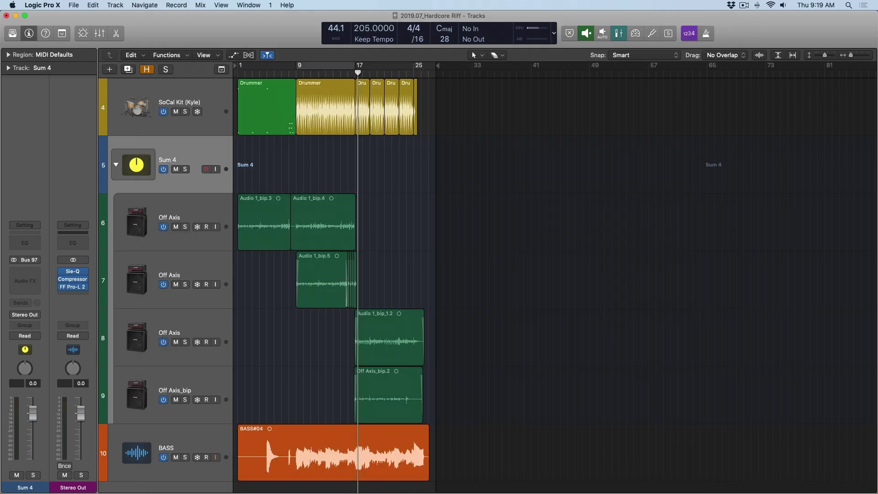